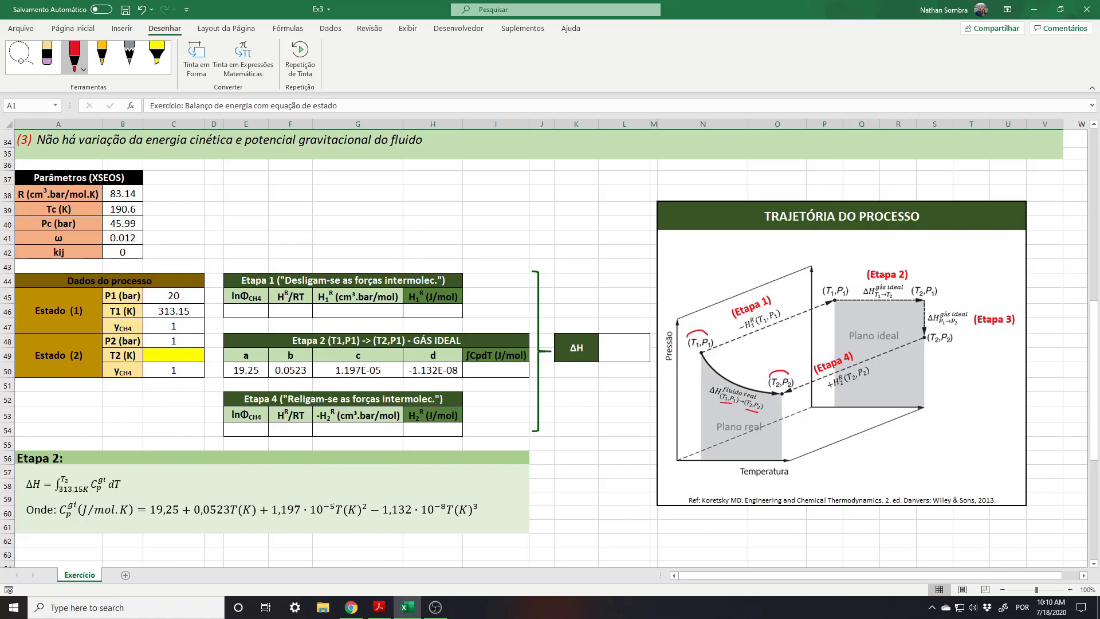
Annotate the process path diagram in red ink with ∫CpdT from T1 to T2 above Etapa 2 and an arrow striking Etapa 3's enthalpy to 0.
mouse_move(869, 239)
left_mouse_down()
mouse_move(864, 261)
mouse_move(911, 244)
mouse_move(862, 263)
left_mouse_up()
left_click_drag(858, 263, 864, 271)
left_click_drag(857, 235, 861, 241)
left_click_drag(863, 237, 867, 242)
mouse_move(959, 302)
left_mouse_down()
mouse_move(928, 331)
mouse_move(968, 295)
left_mouse_up()
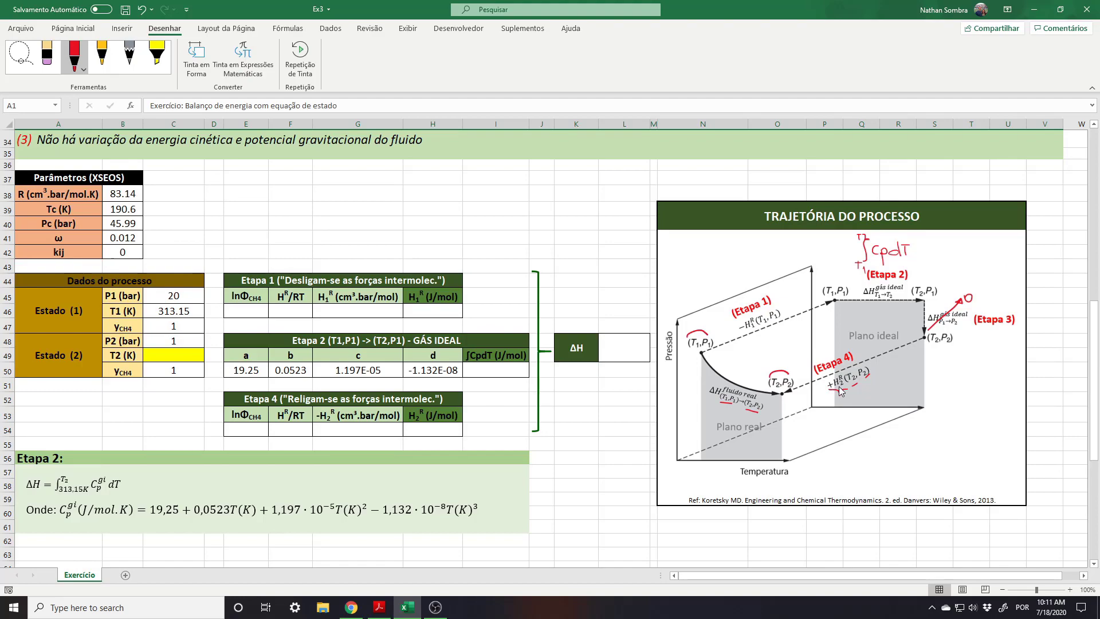
Start the ∫CpdT formula in cell I50 with the linear term =E50*(C49-C46)+.
scroll(840, 391, "up", 6)
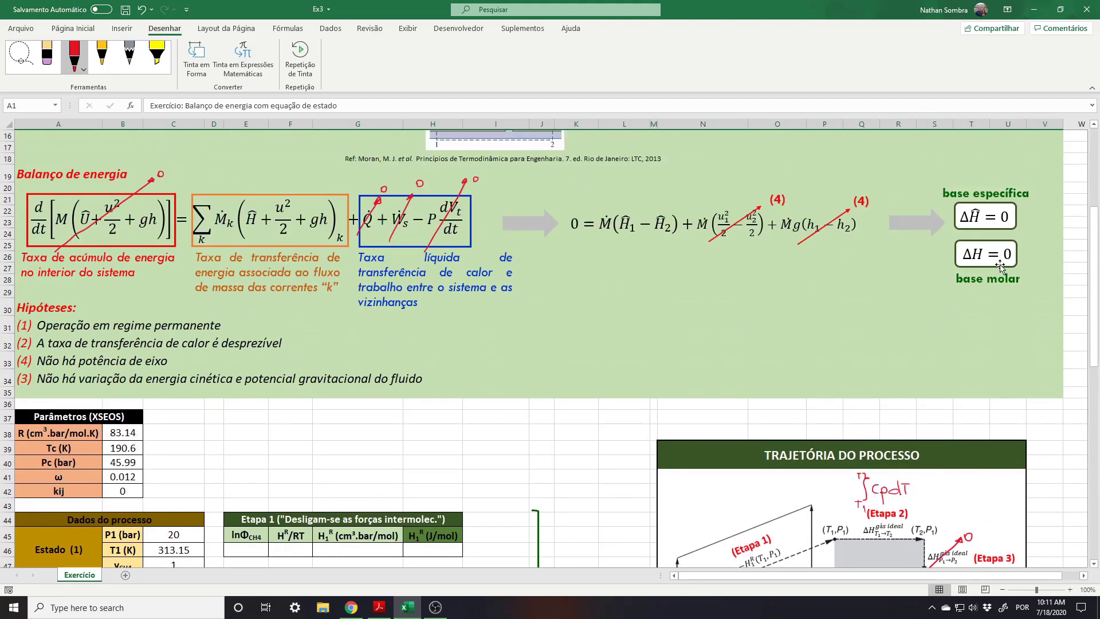
scroll(998, 284, "down", 6)
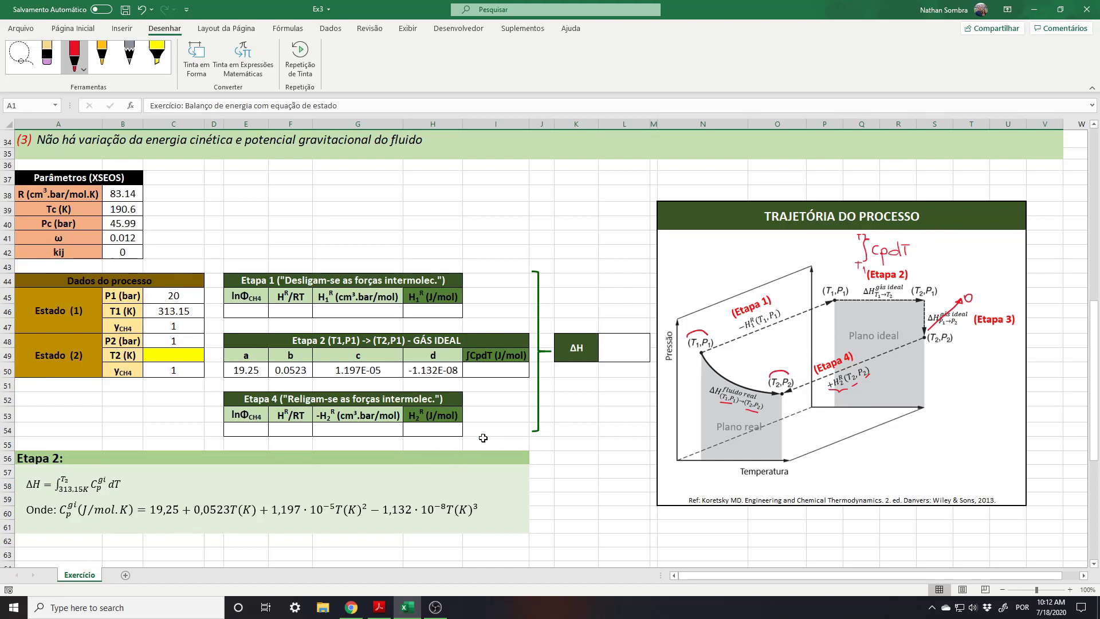
left_click(482, 372)
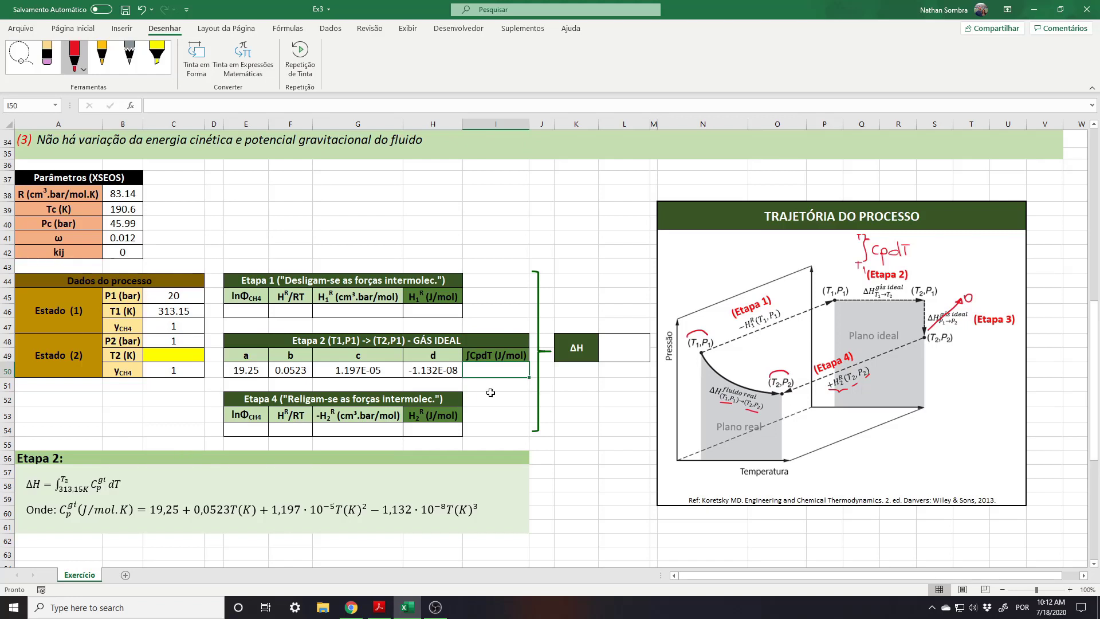
type("=")
left_click(252, 371)
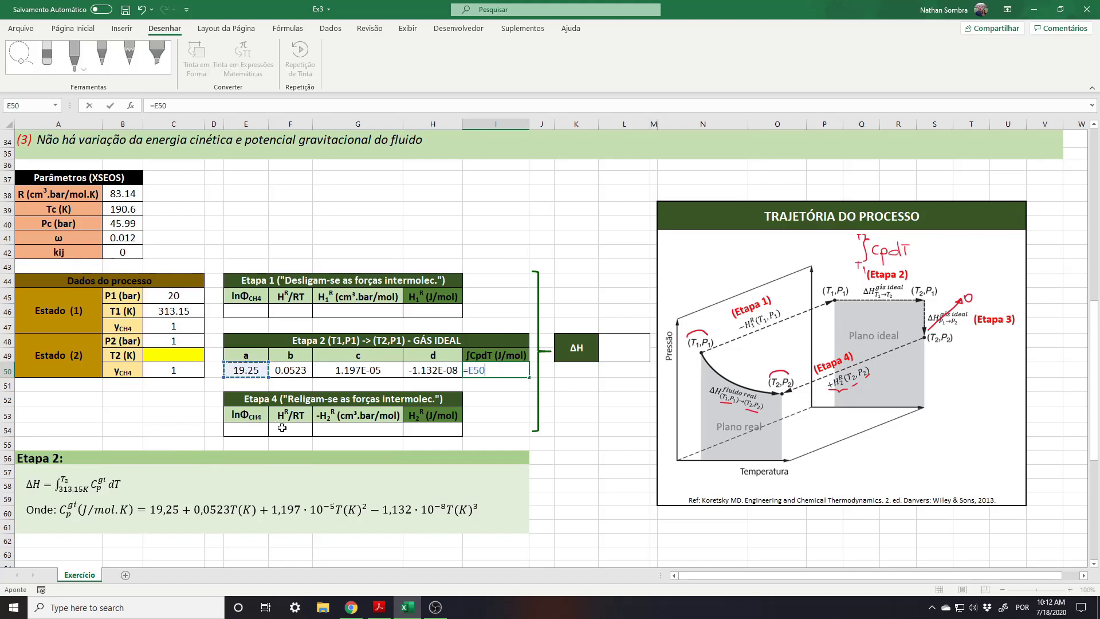
type("*(")
left_click(165, 357)
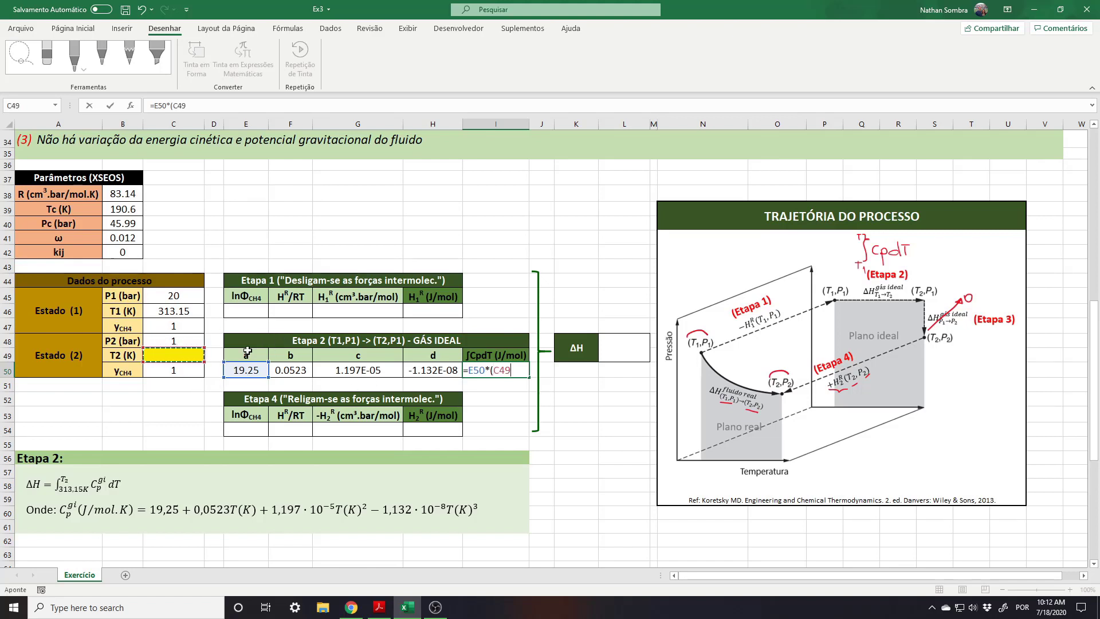
type("-")
left_click(200, 314)
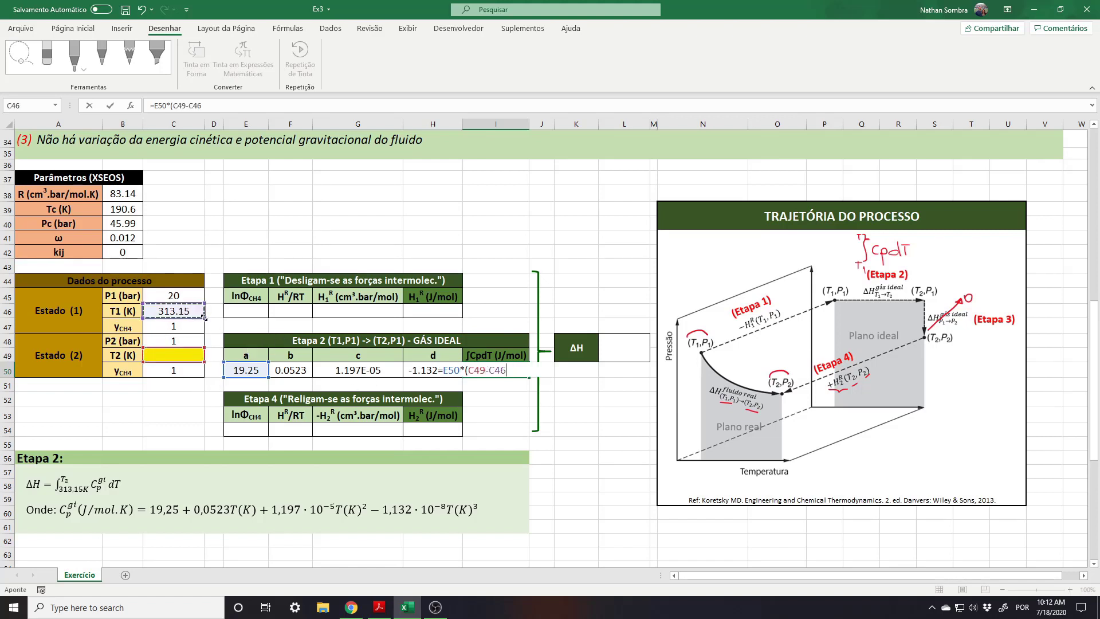
type(")+")
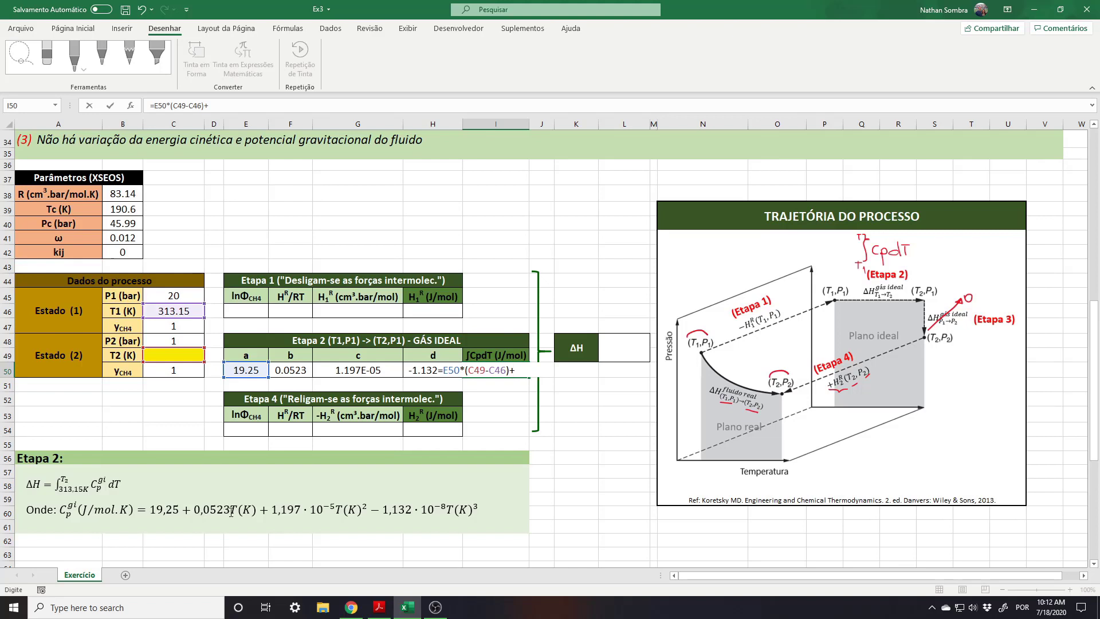
Add the quadratic term (F50/2)*(C49^2-C46^2)+ to the ∫CpdT formula.
type("(")
left_click(299, 370)
type("/2)*(")
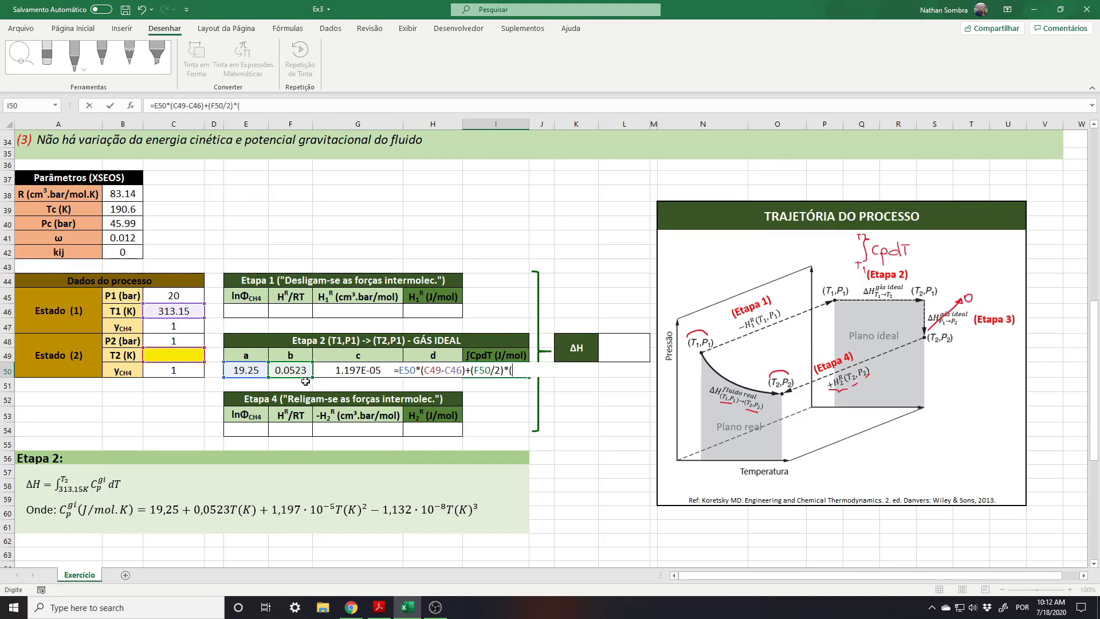
left_click(180, 357)
type("^2-")
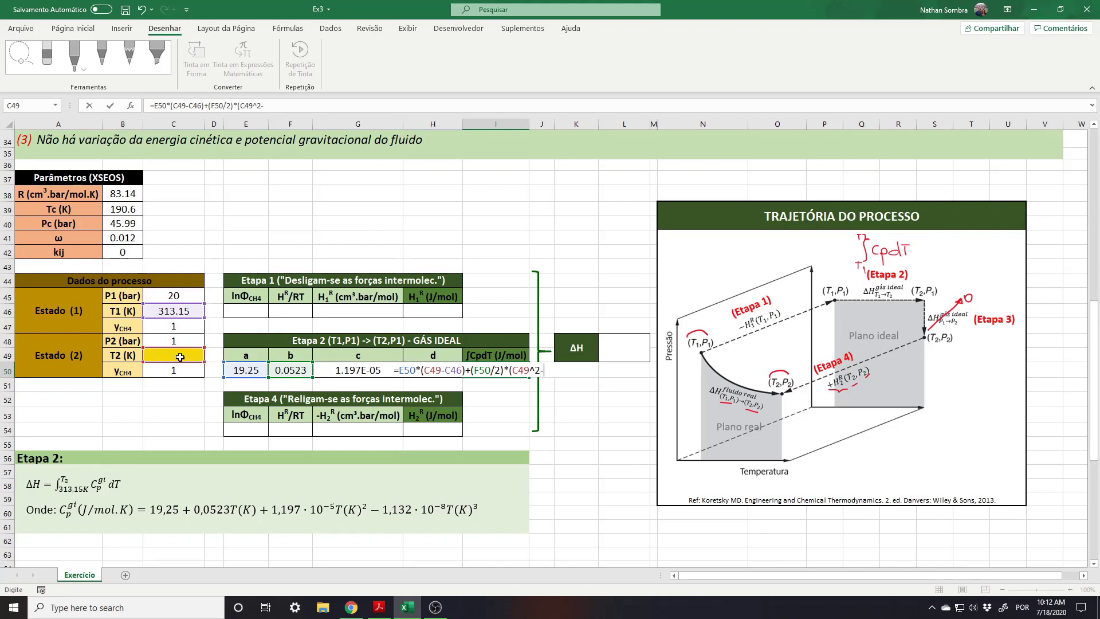
left_click(169, 311)
type("^2)+")
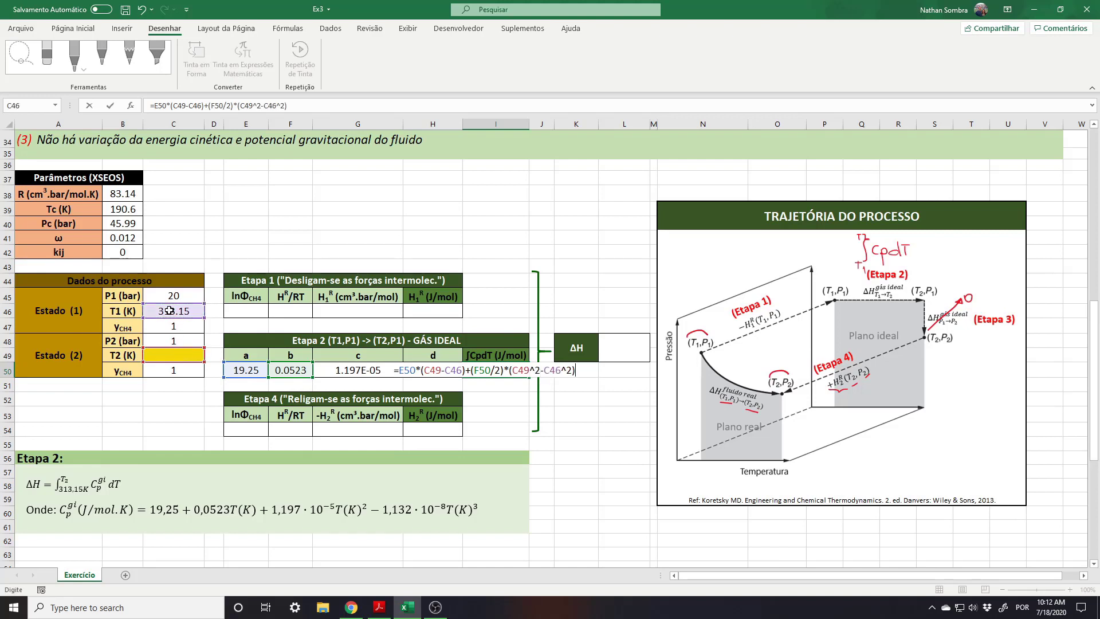
Extend the ∫CpdT formula with the cubic term (G50/3)*(C49^3-C46^3).
left_click(367, 370)
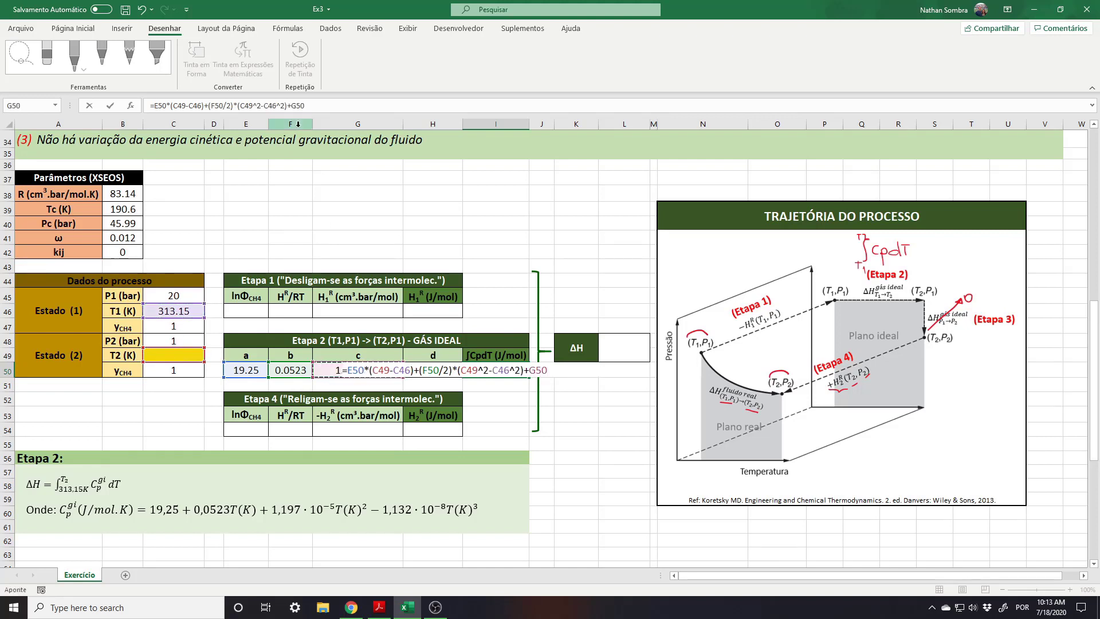
left_click(294, 106)
type("(G50/3)*(")
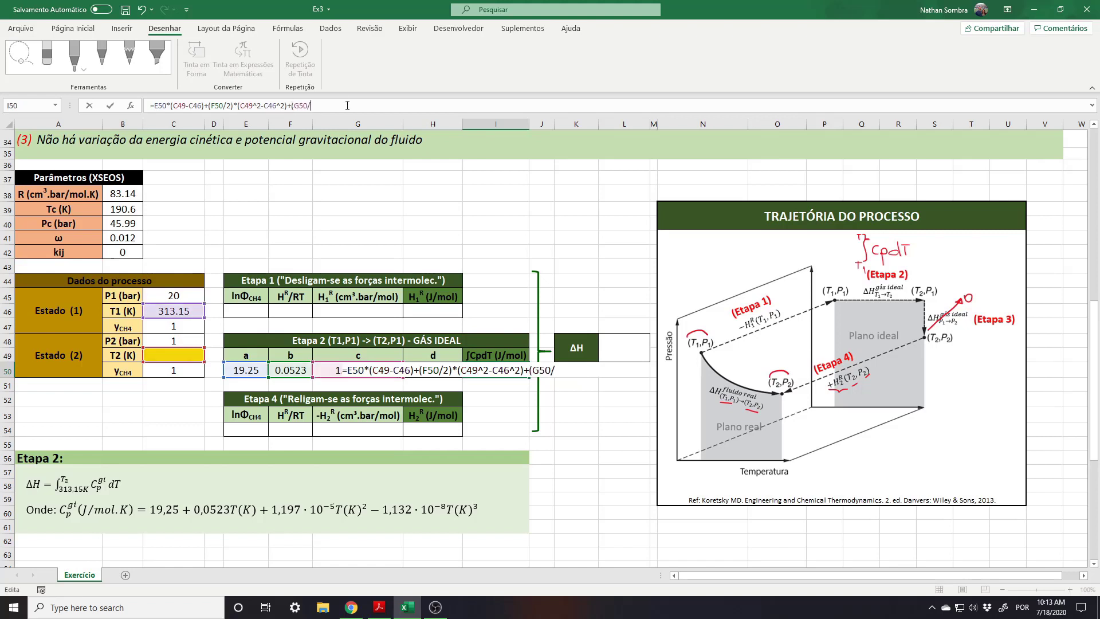
left_click(166, 355)
type("^3-")
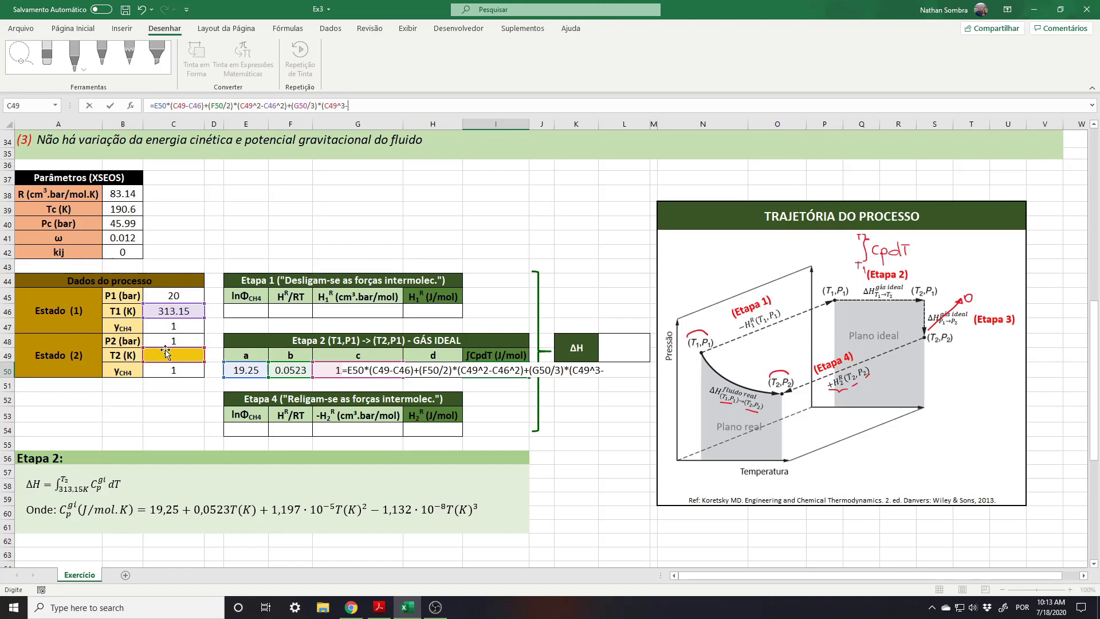
left_click(163, 313)
type("^3)")
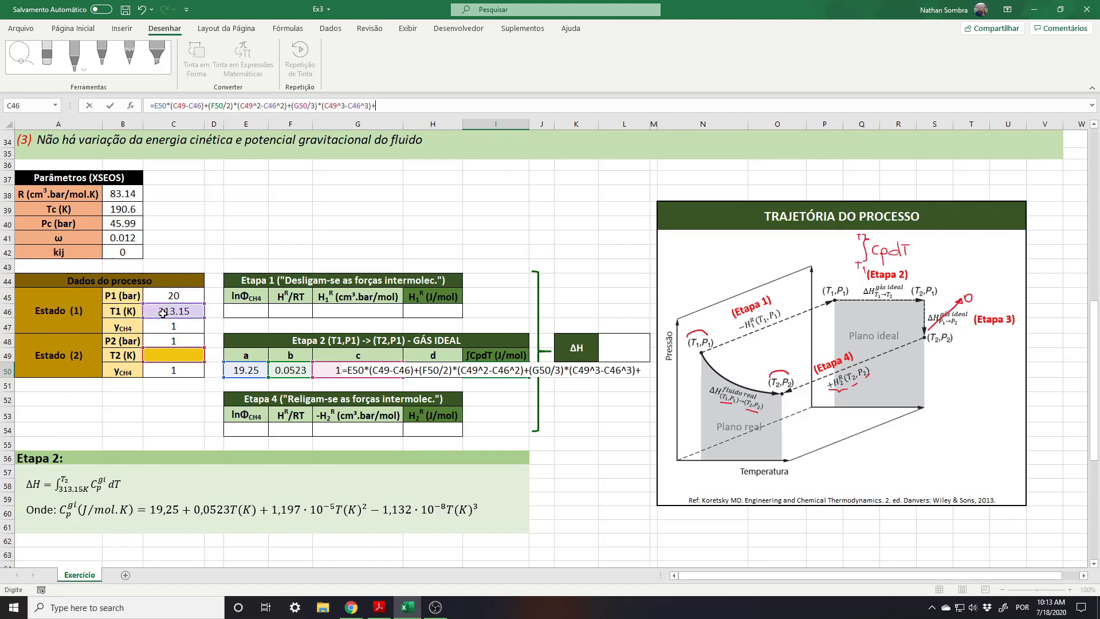
Complete the ∫CpdT formula with the fourth-power term +(H50/4)*(C49^4-C46^4).
type("+")
left_click(444, 357)
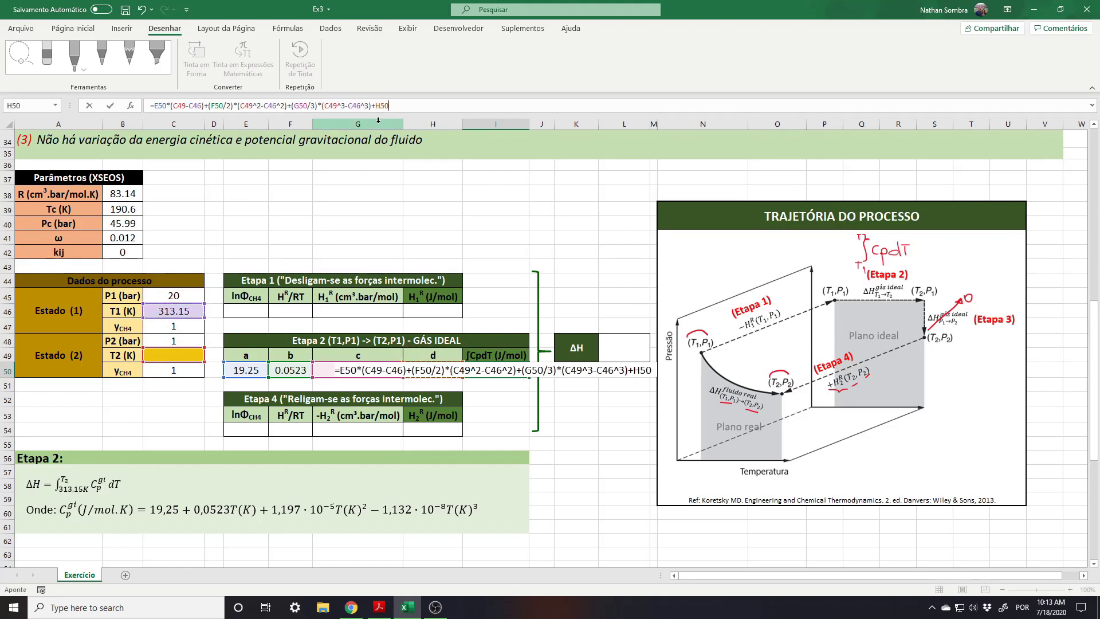
type("/4)")
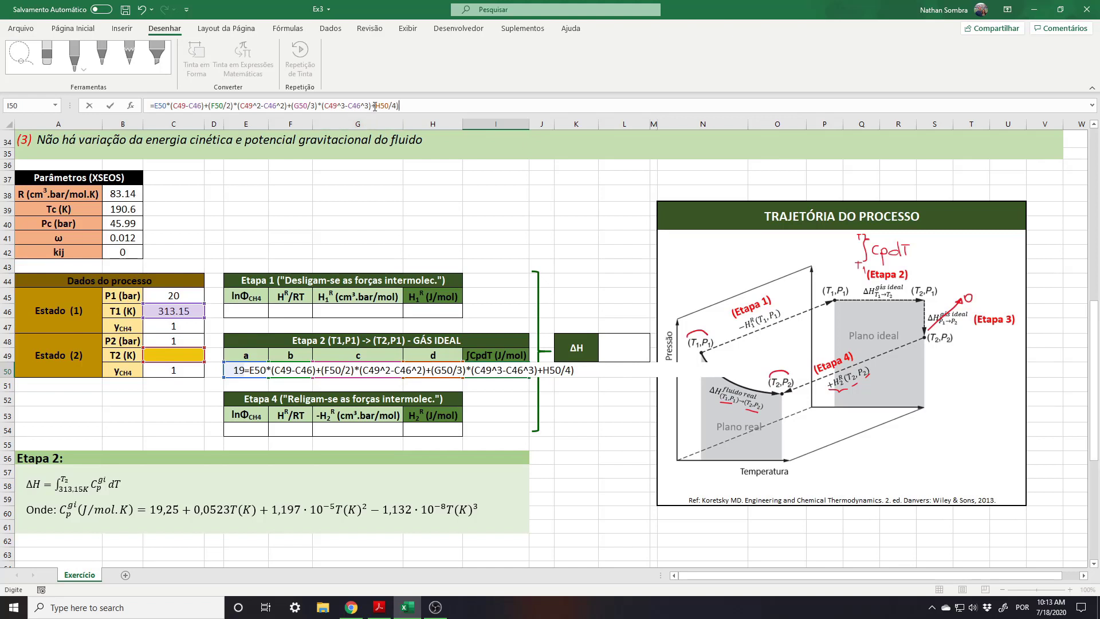
left_click(375, 106)
type("(")
key("End")
type("*(")
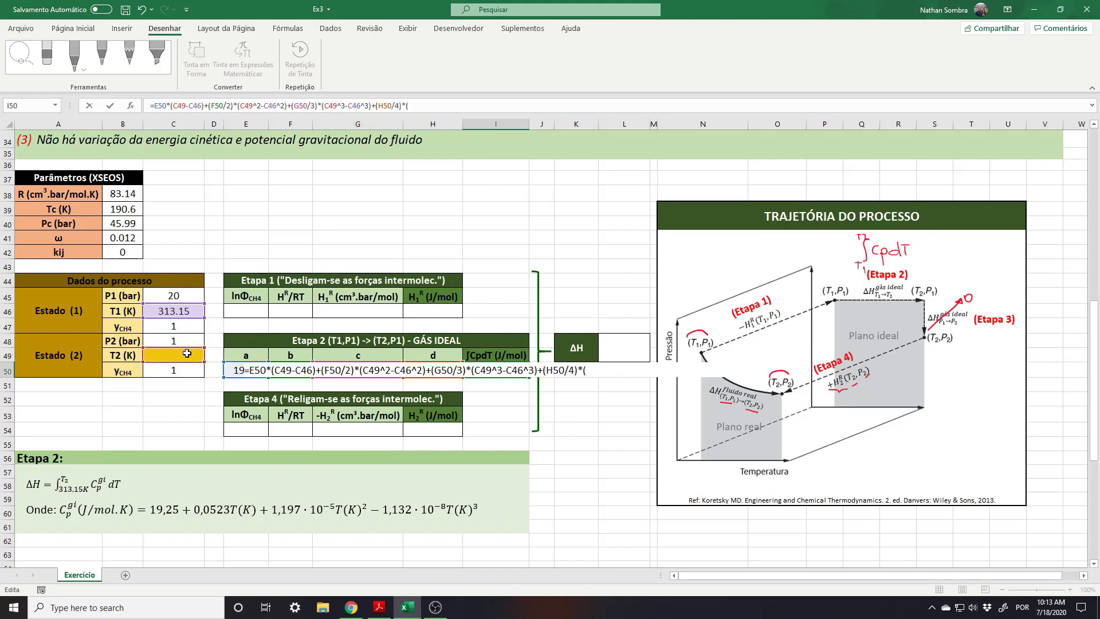
left_click(187, 353)
type("^4-")
left_click(186, 311)
type("^4)")
Enter 280 as the initial guess for the outlet temperature T2 in cell C49.
left_click(187, 356)
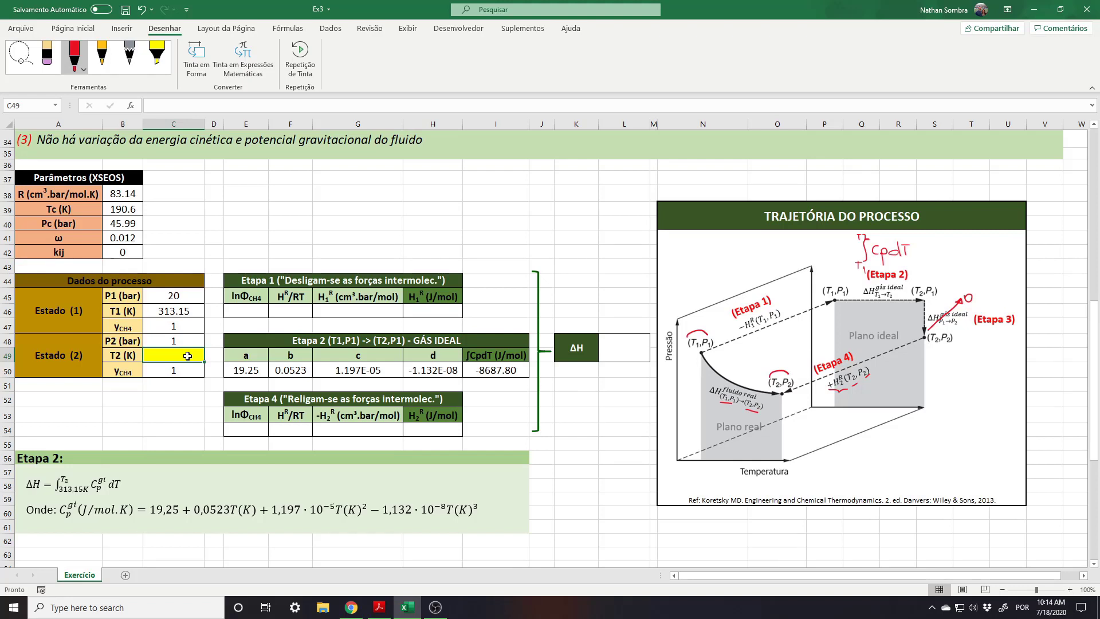
type("280")
key("Return")
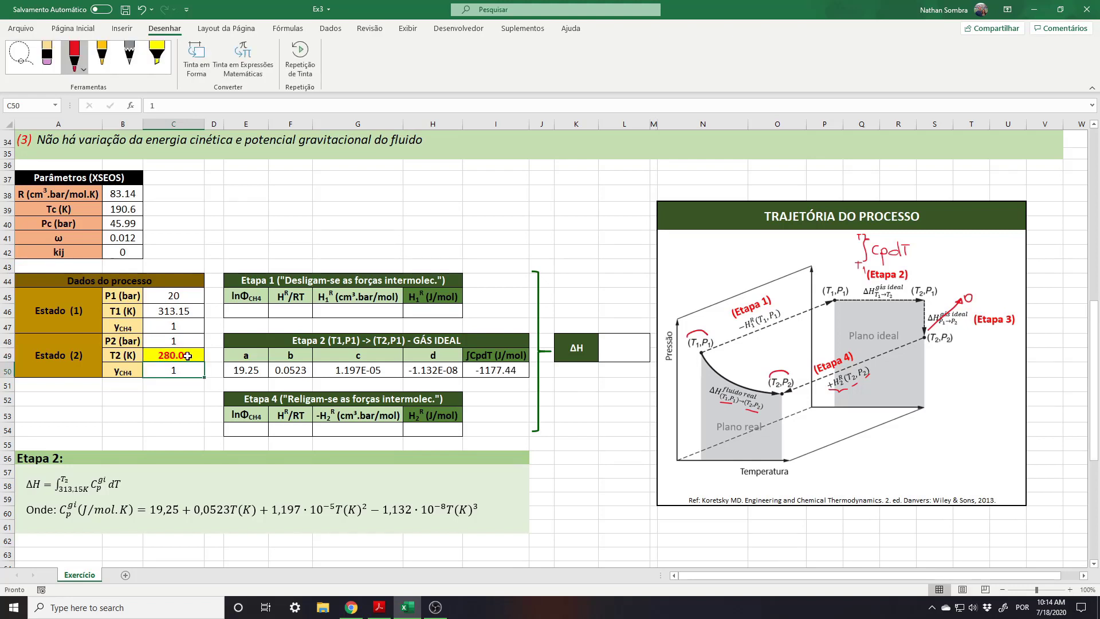
Review the T2 and ∫CpdT cells, the empty Etapa 1 and Etapa 4 rows, and the equation of state named in the problem statement.
left_click(188, 356)
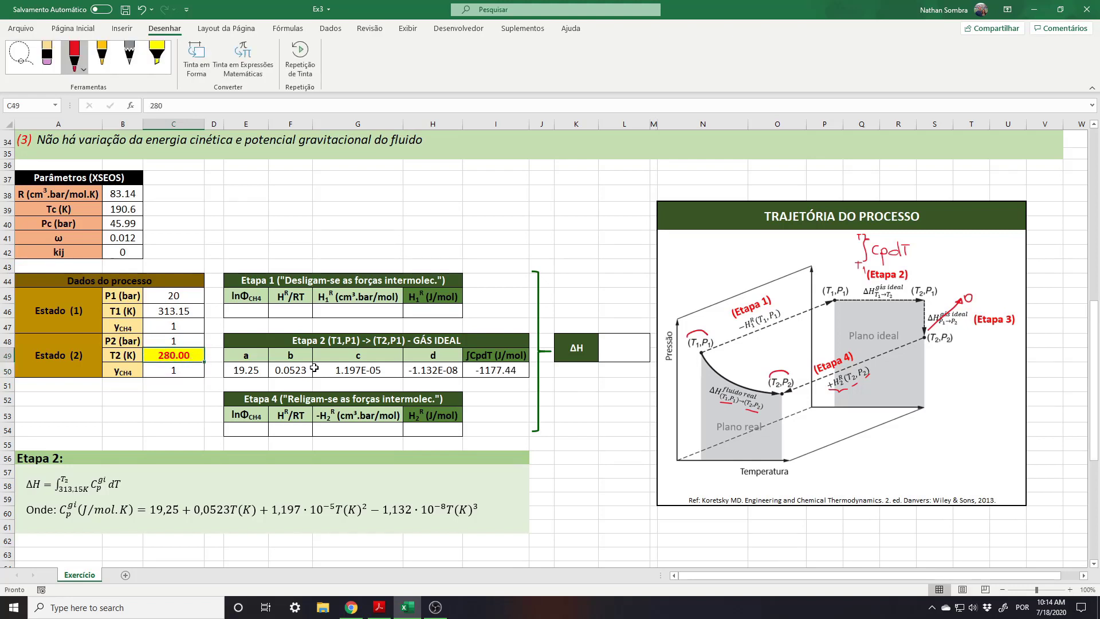
left_click(499, 368)
left_click(179, 363)
left_click(499, 371)
left_click_drag(246, 311, 435, 311)
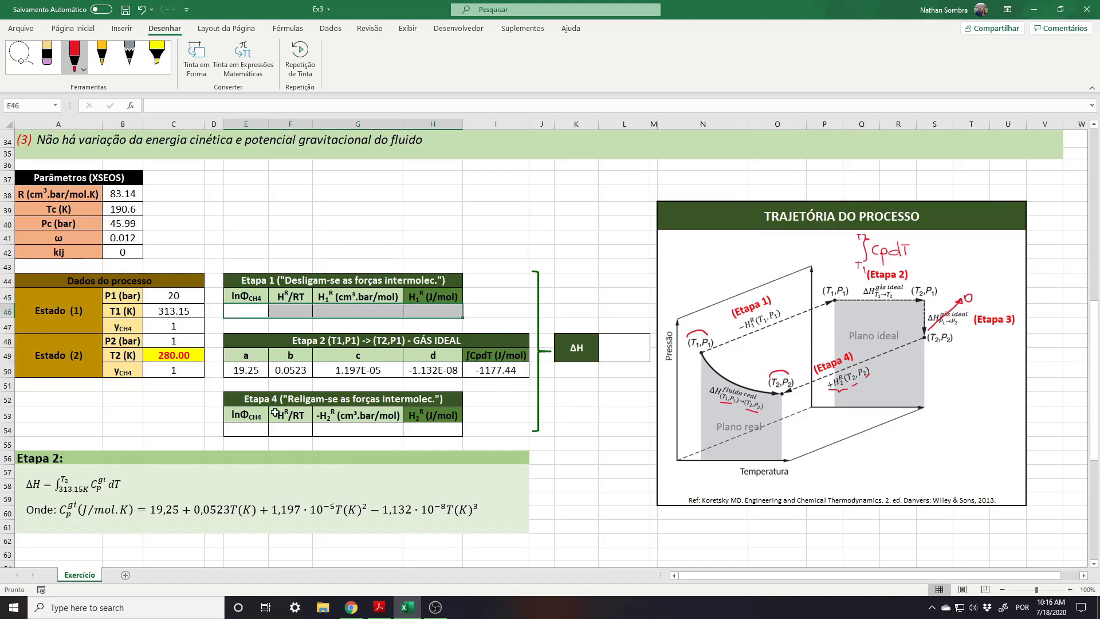
left_click_drag(241, 431, 451, 430)
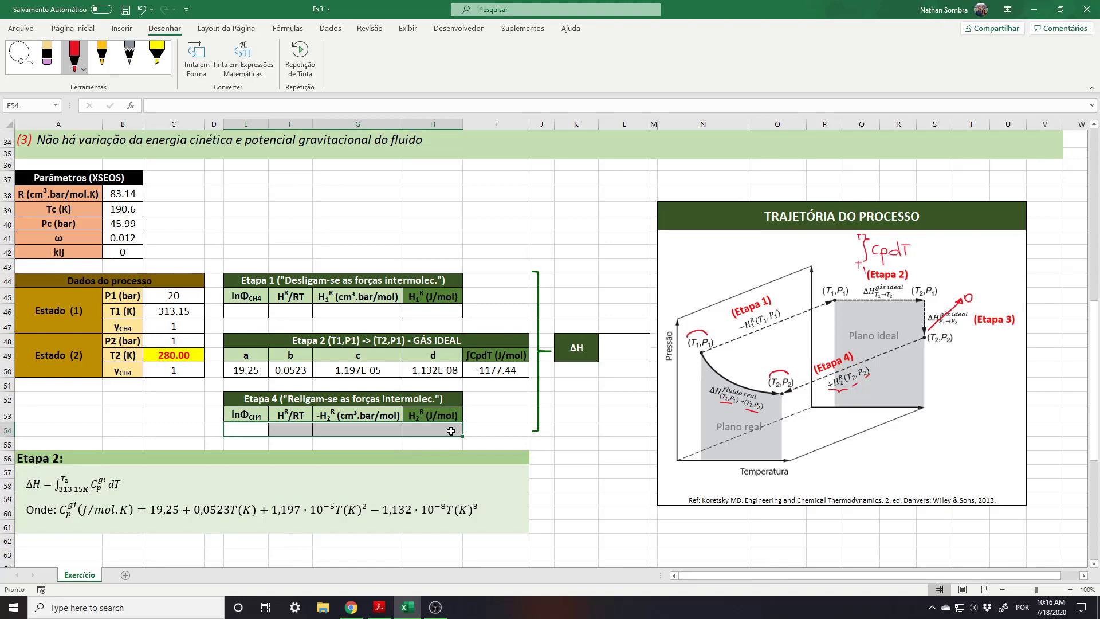
scroll(451, 431, "up", 11)
left_click(775, 196)
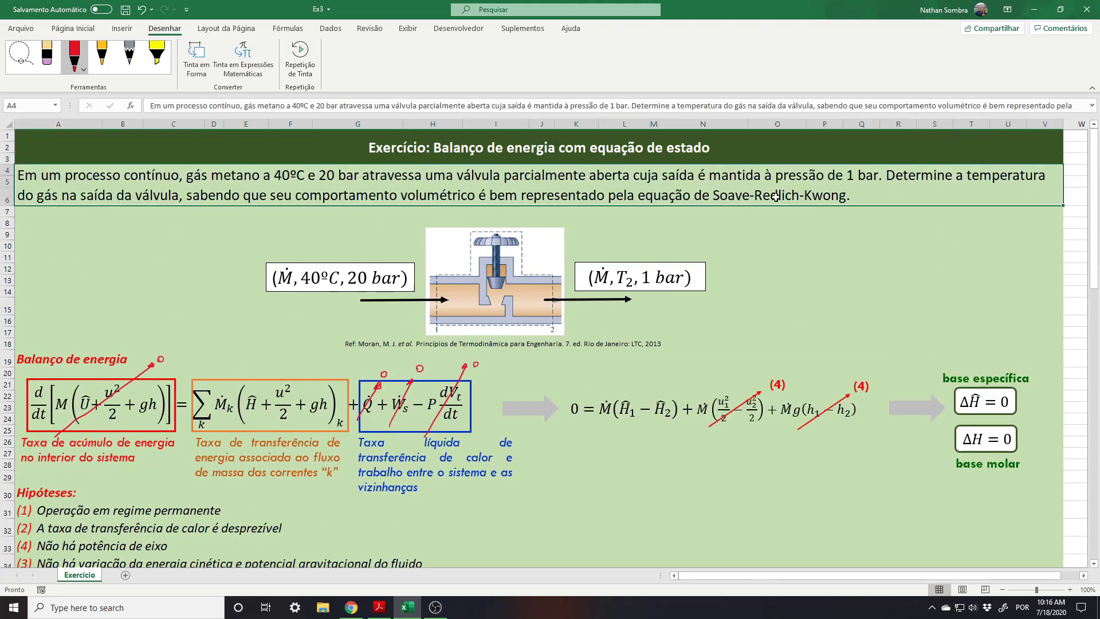
scroll(710, 377, "down", 12)
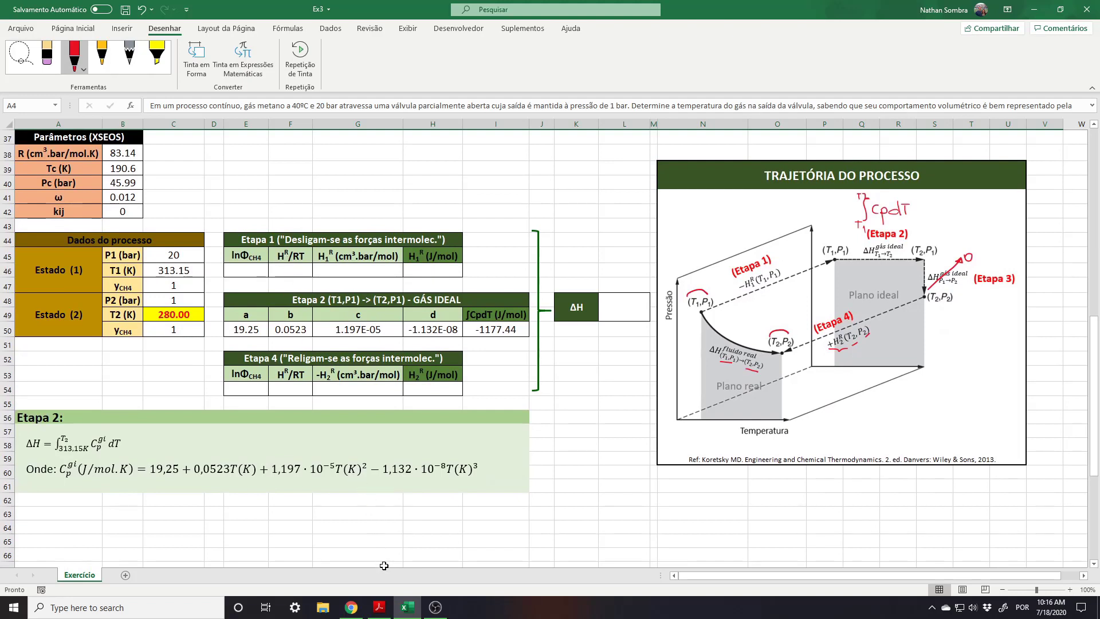
Switch to the class notes in Acrobat Reader and look up the XSEOS model nickname for Soave-Redlich-Kwong and the gas residual property functions.
left_click(381, 606)
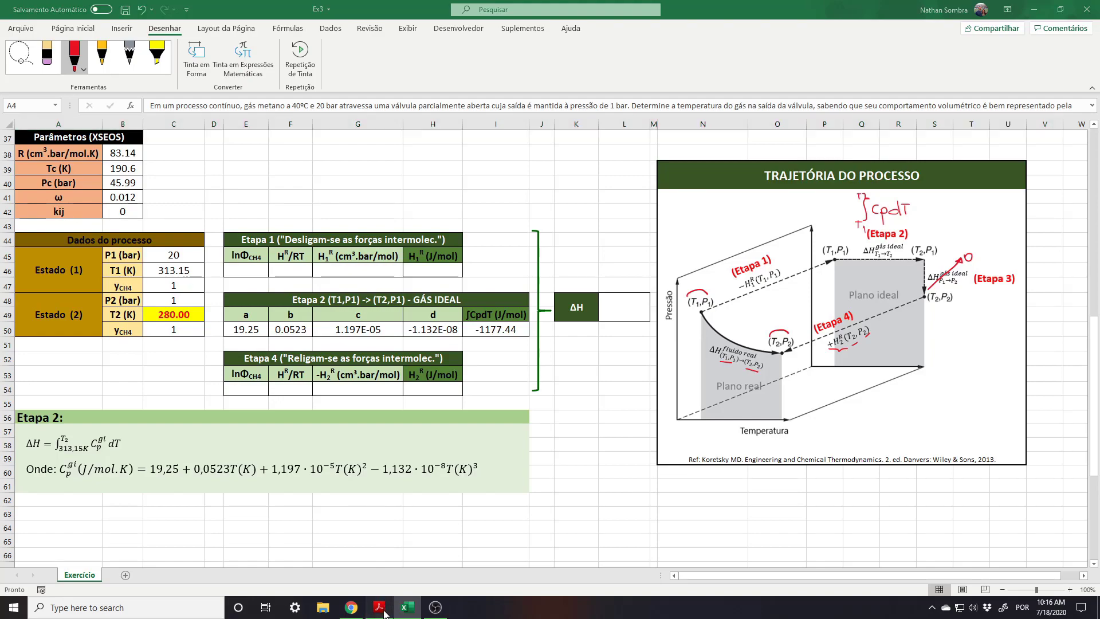
scroll(524, 442, "down", 1)
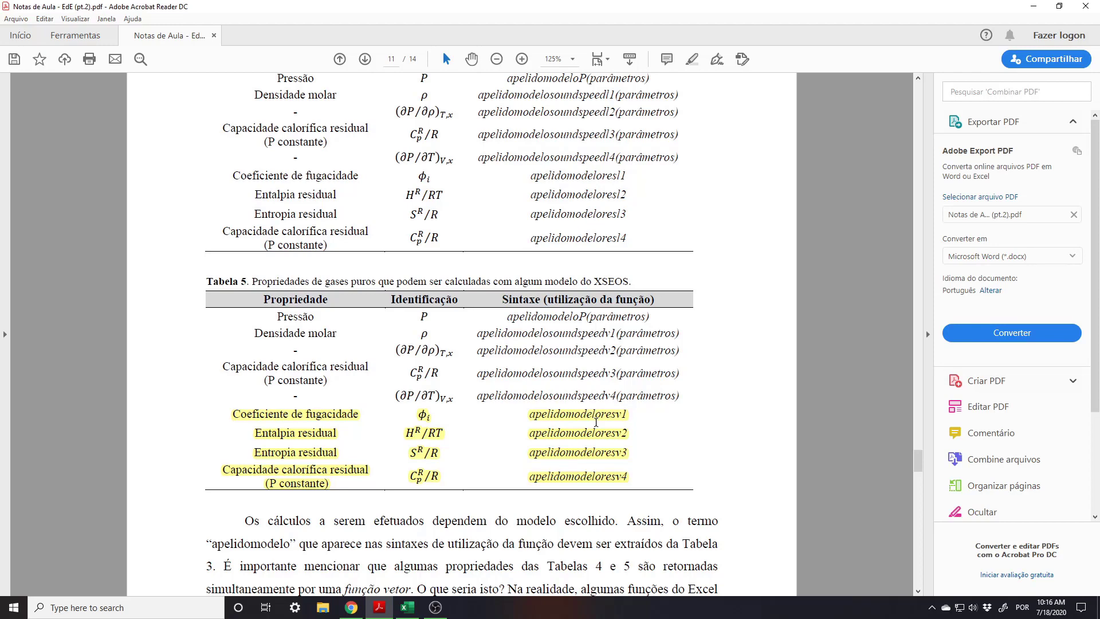
scroll(596, 422, "up", 10)
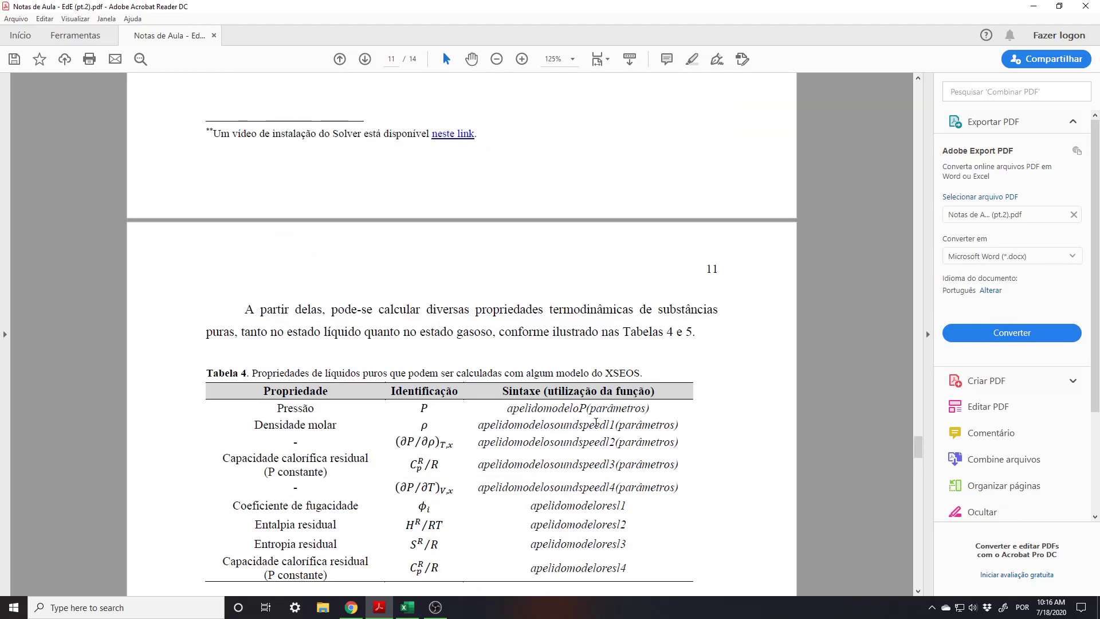
scroll(597, 425, "up", 4)
left_click_drag(559, 342, 542, 341)
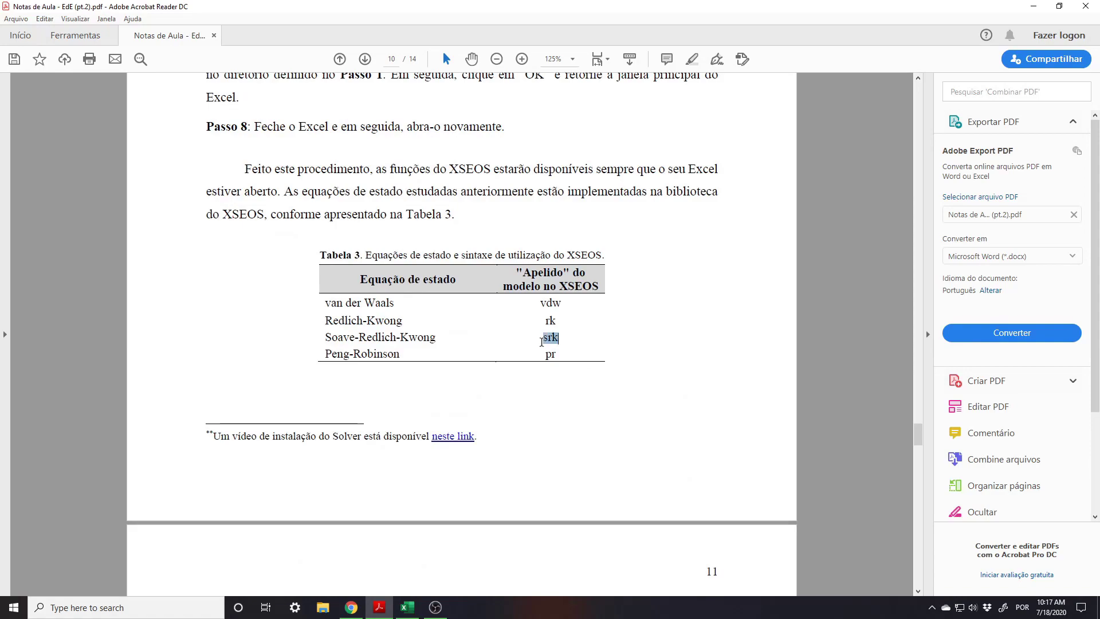
scroll(597, 419, "down", 6)
scroll(604, 407, "down", 8)
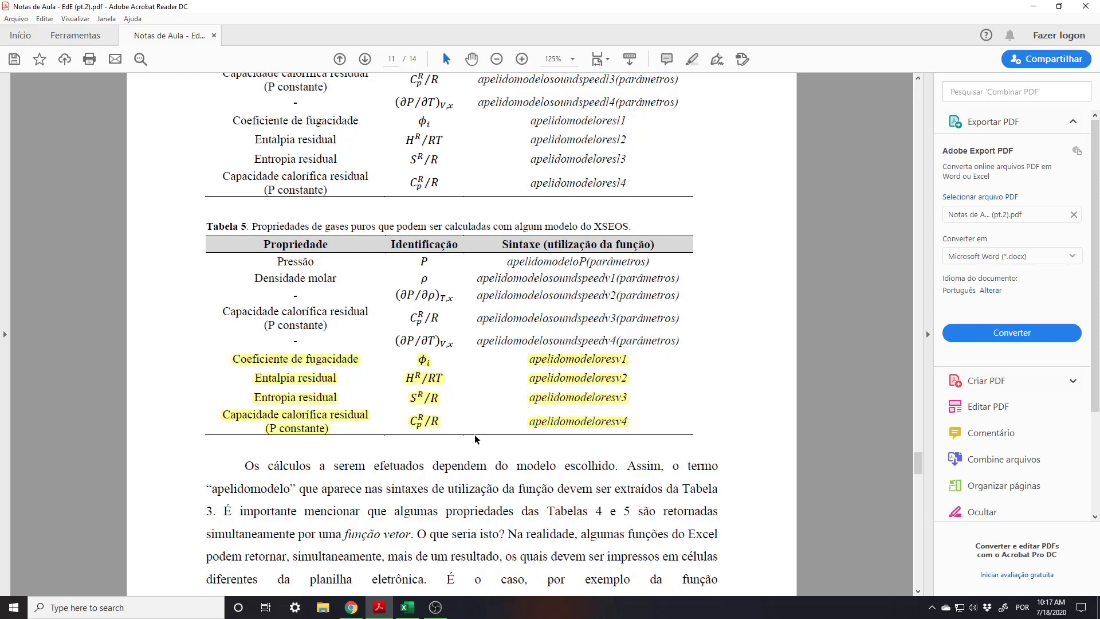
Switch back to Excel and start a trial srkresv array formula with its argument placeholders across E42:H42.
left_click(407, 607)
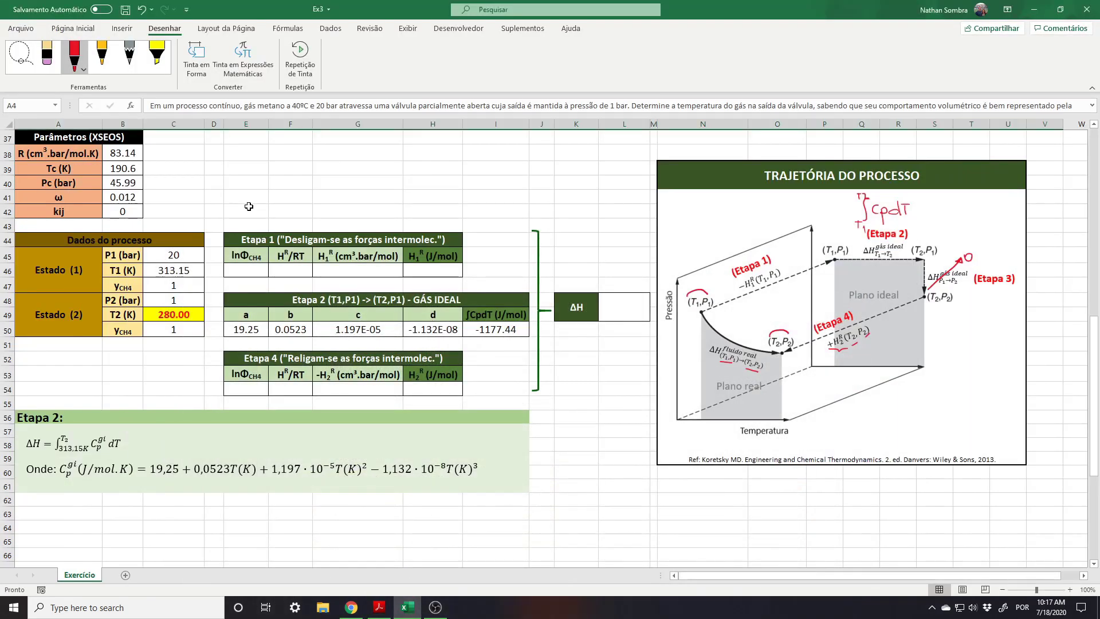
left_click_drag(241, 210, 417, 213)
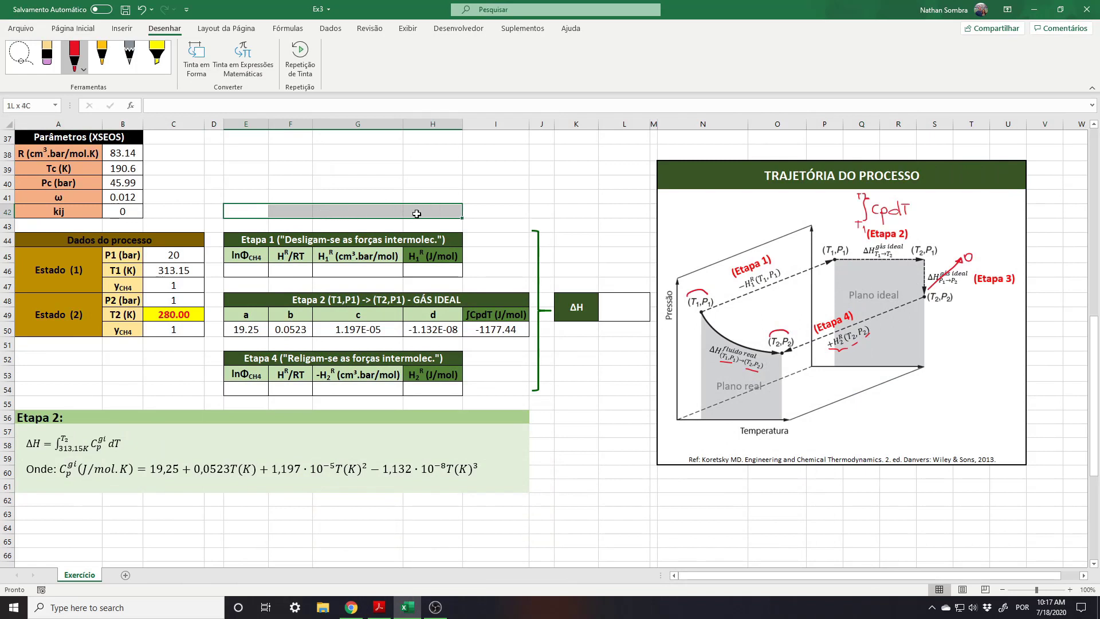
type("=")
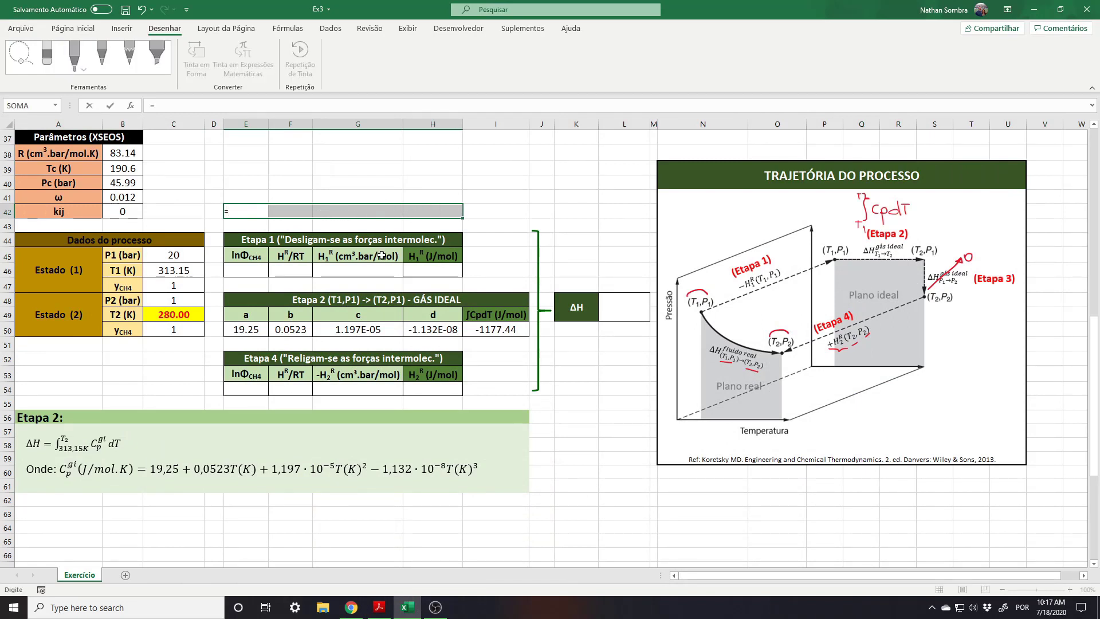
type("srk")
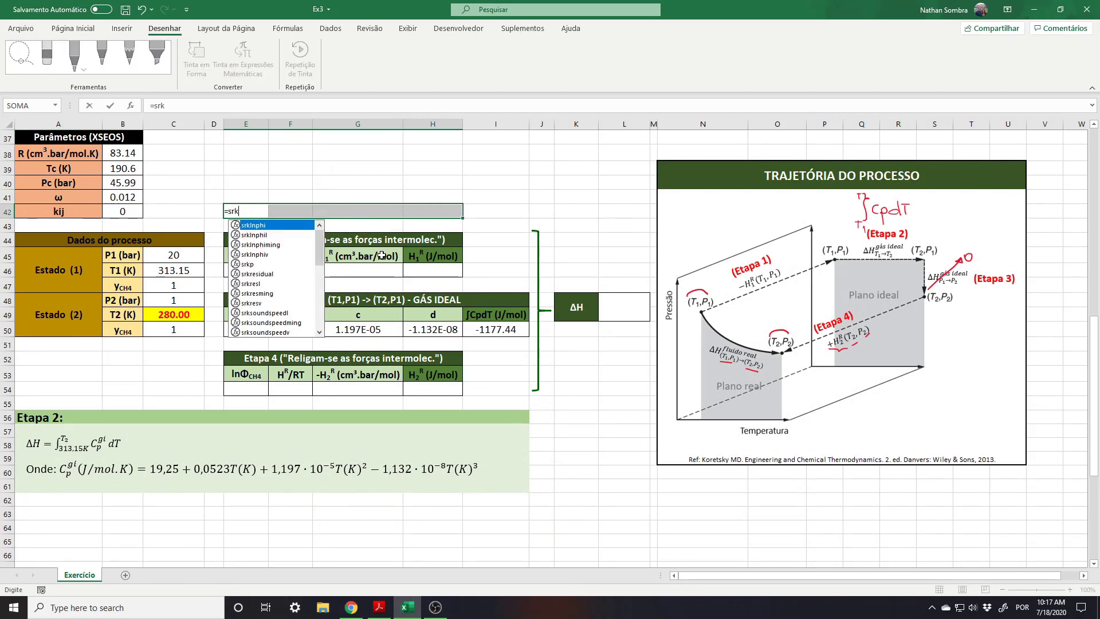
type("resv")
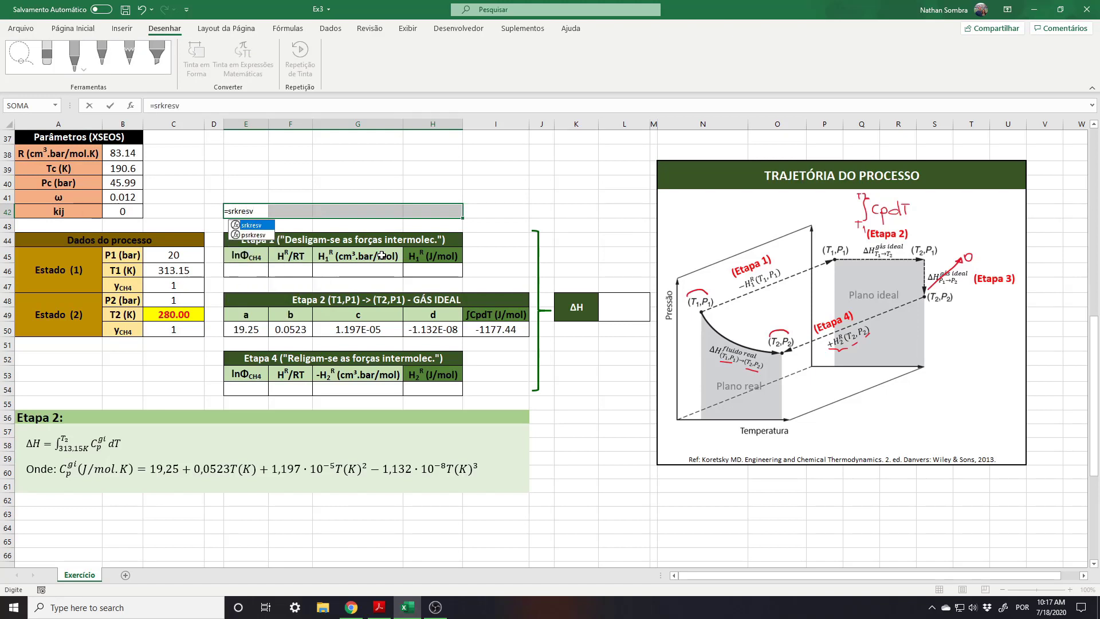
type("(")
key("ctrl+shift+a")
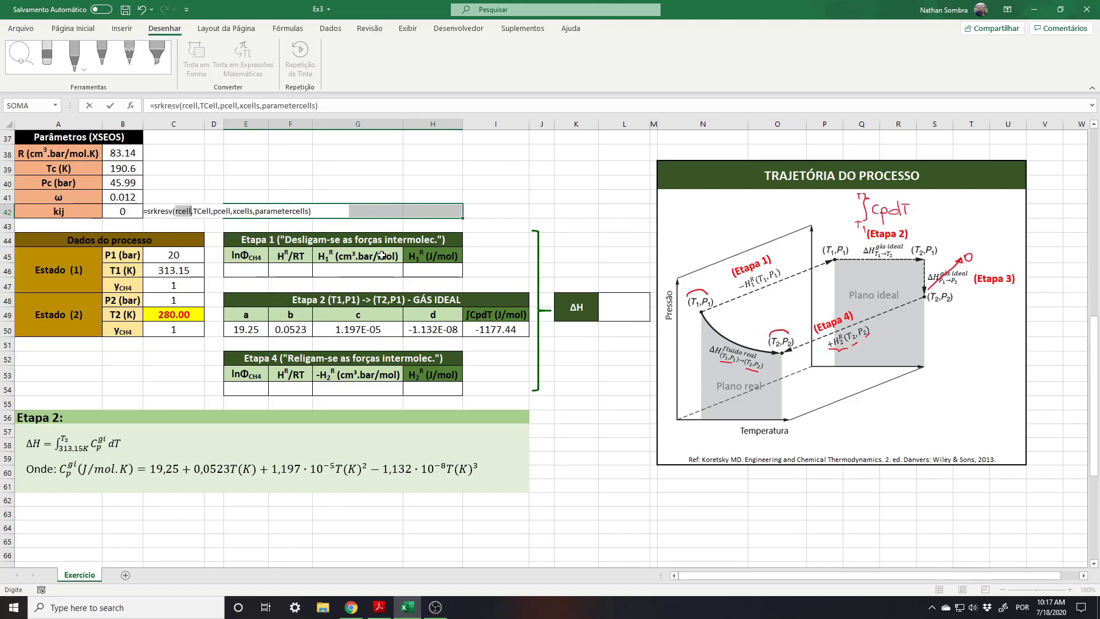
Fill the trial srkresv arguments with B38, C46, C45, C47 and B39:B42, and enter it as an array formula in E42:H42.
left_click(122, 153)
double_click(206, 106)
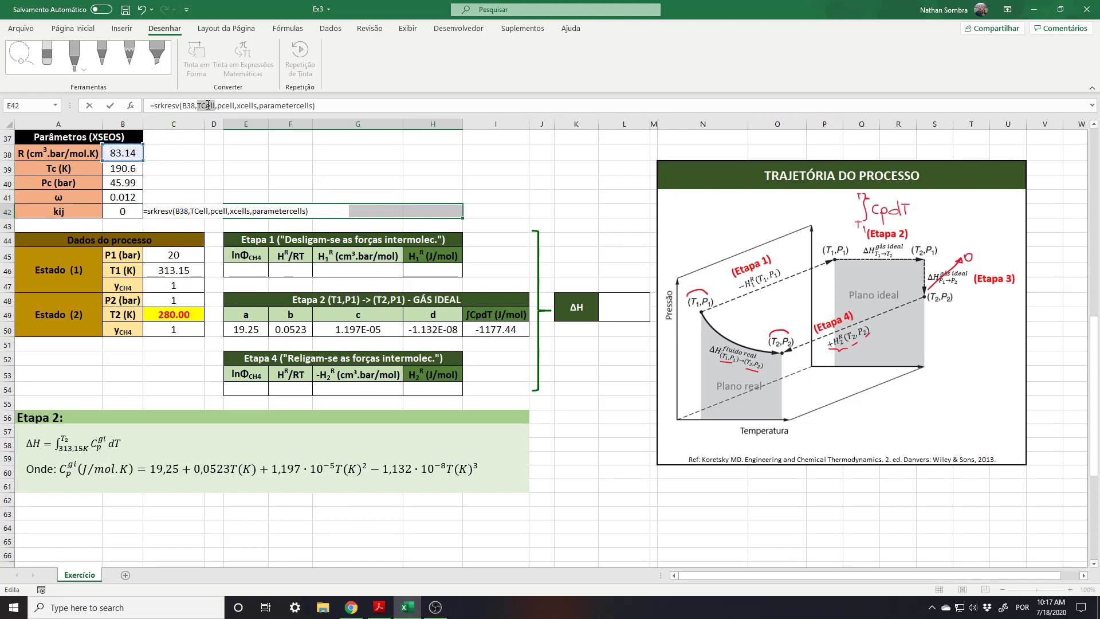
left_click(172, 270)
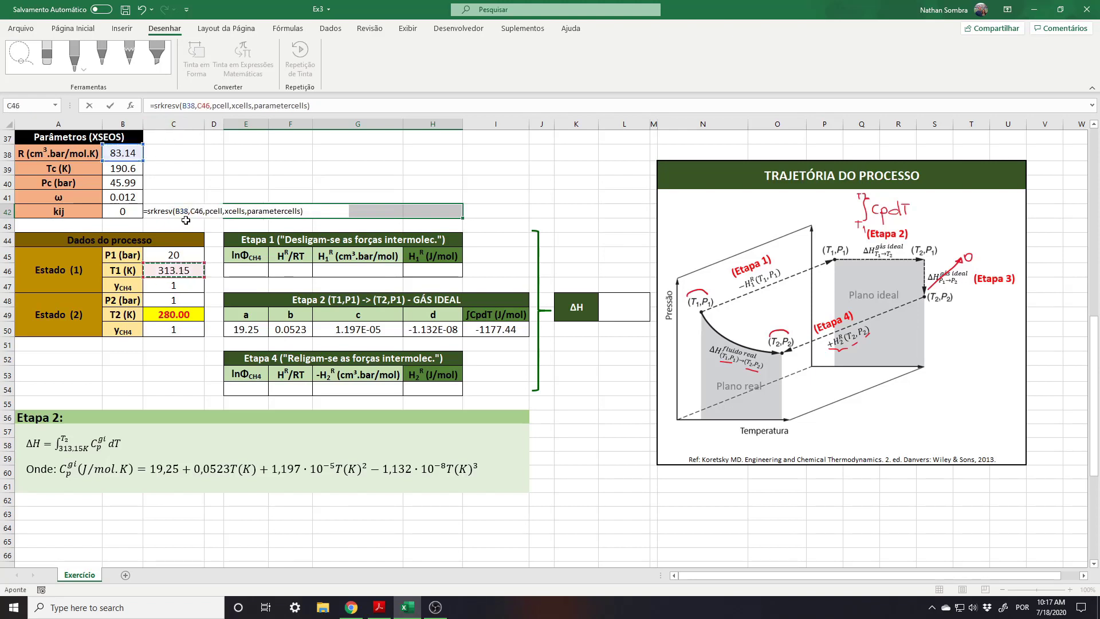
double_click(218, 105)
left_click(182, 255)
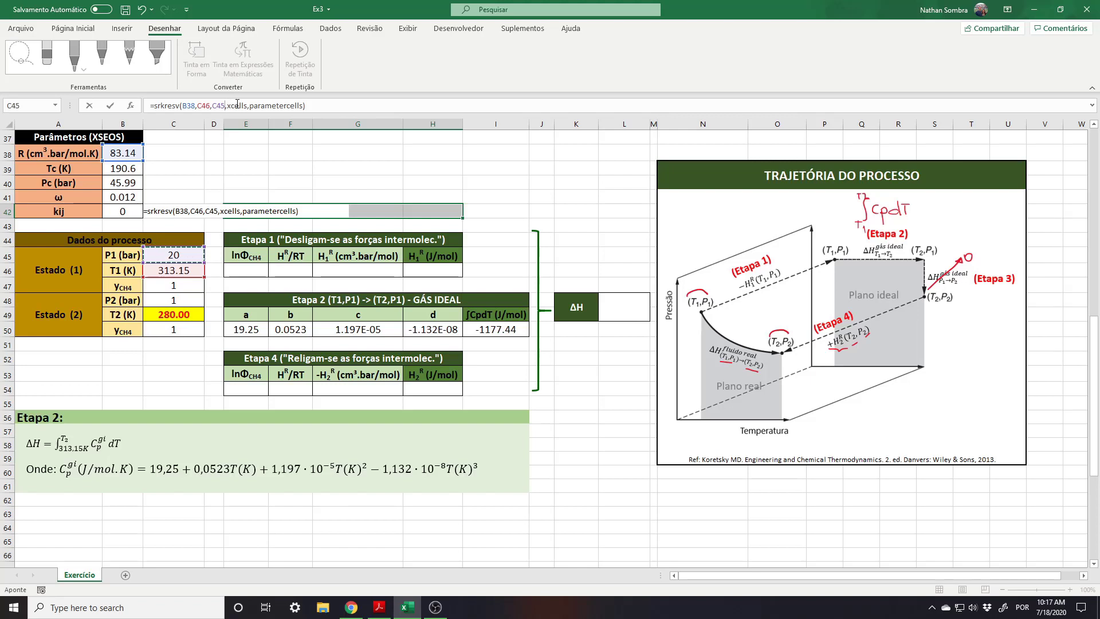
double_click(237, 105)
left_click(187, 290)
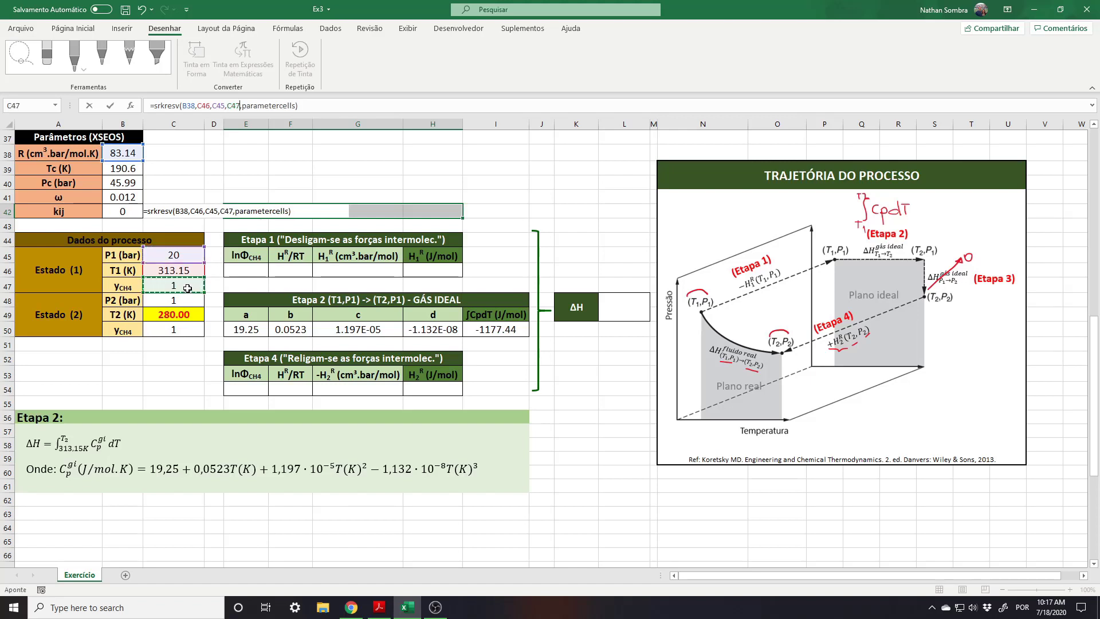
double_click(268, 105)
left_click_drag(122, 168, 123, 208)
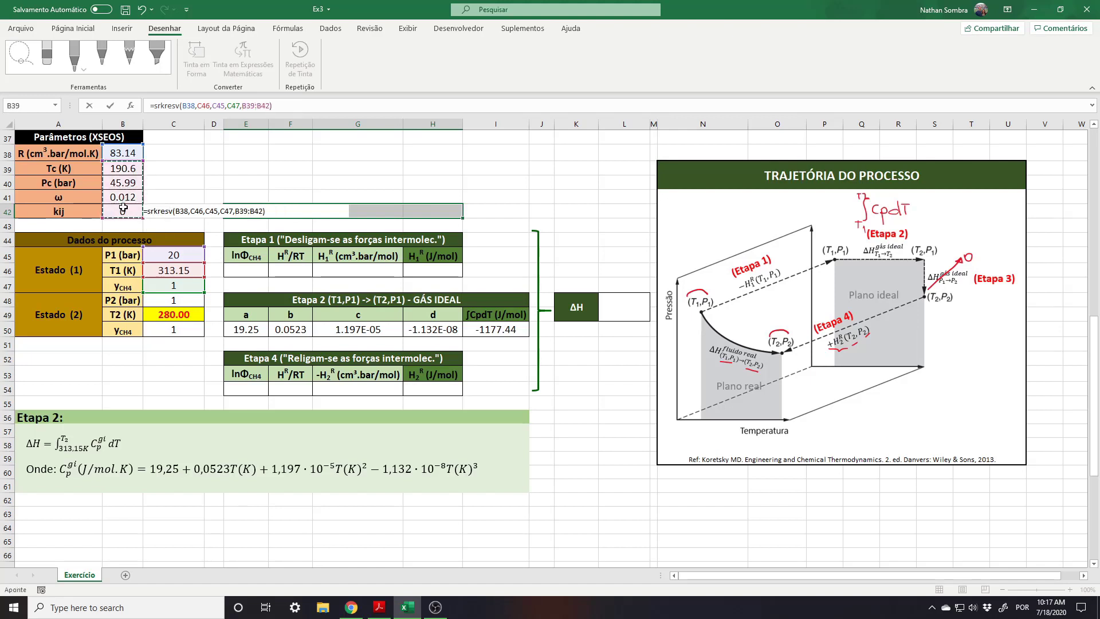
key("ctrl+shift+Return")
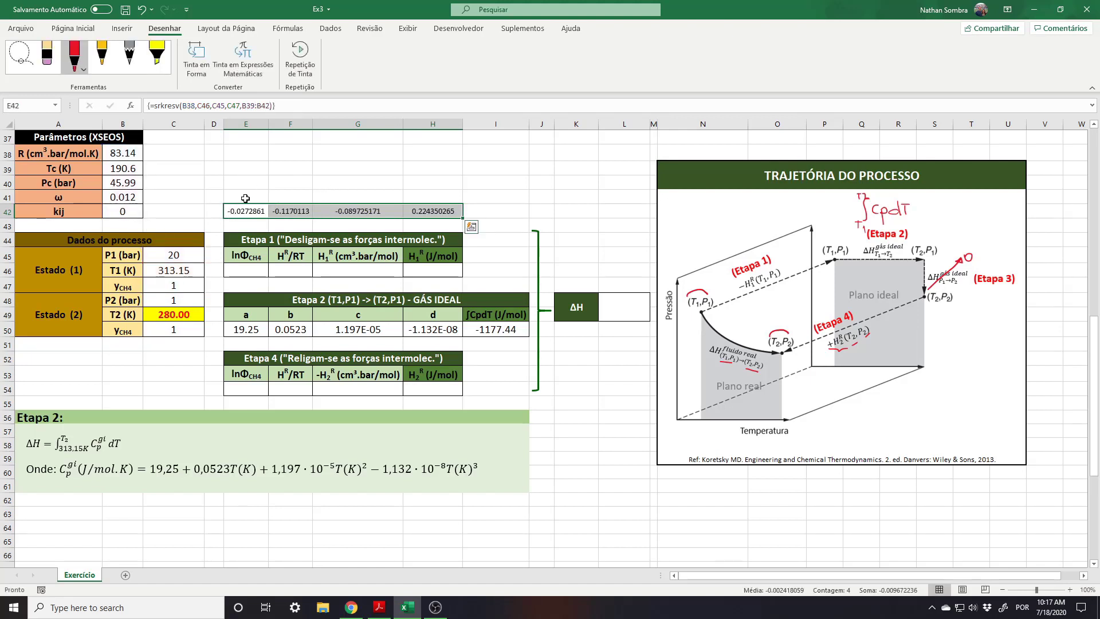
Compare the four trial outputs in row 42 with the gas residual properties listed in Table 5 of the class notes.
left_click_drag(246, 199, 249, 213)
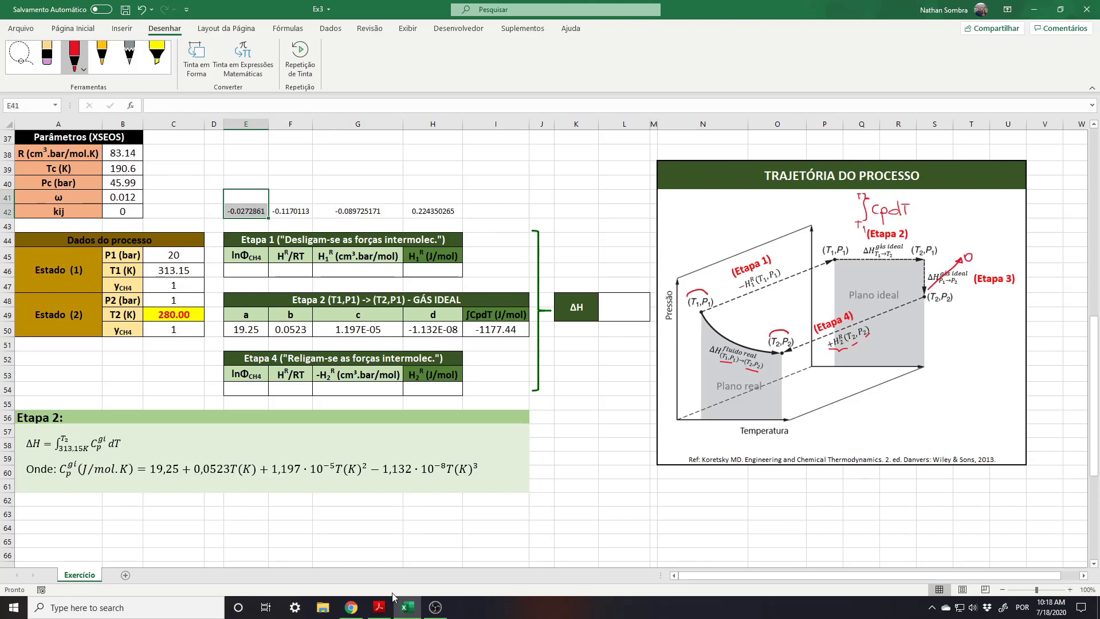
left_click(379, 607)
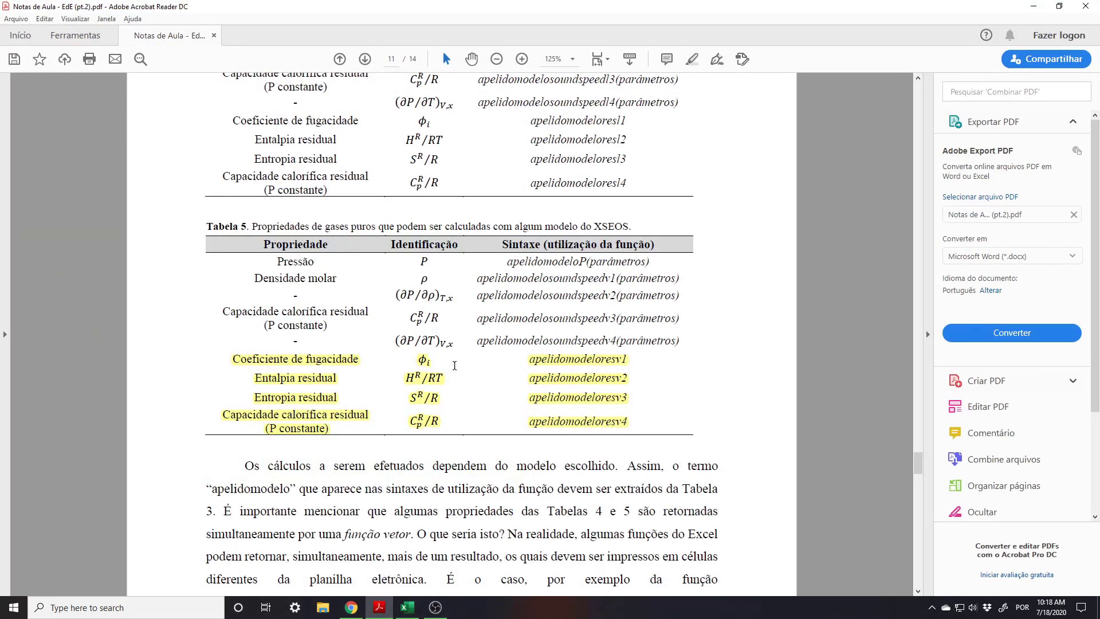
left_click(379, 606)
left_click_drag(292, 198, 292, 212)
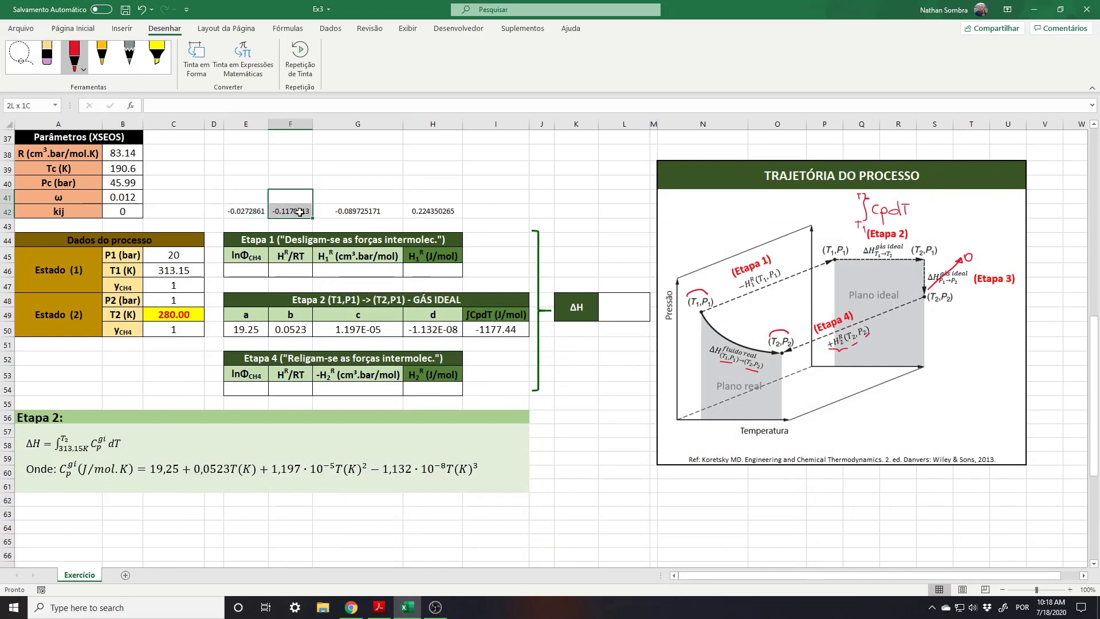
left_click(378, 606)
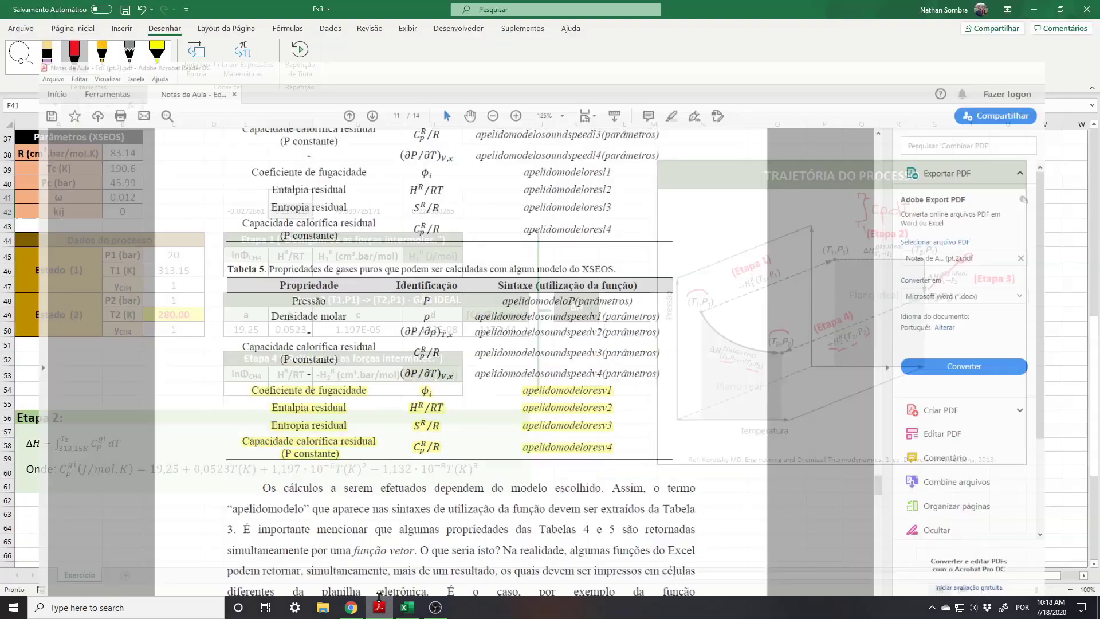
left_click(377, 605)
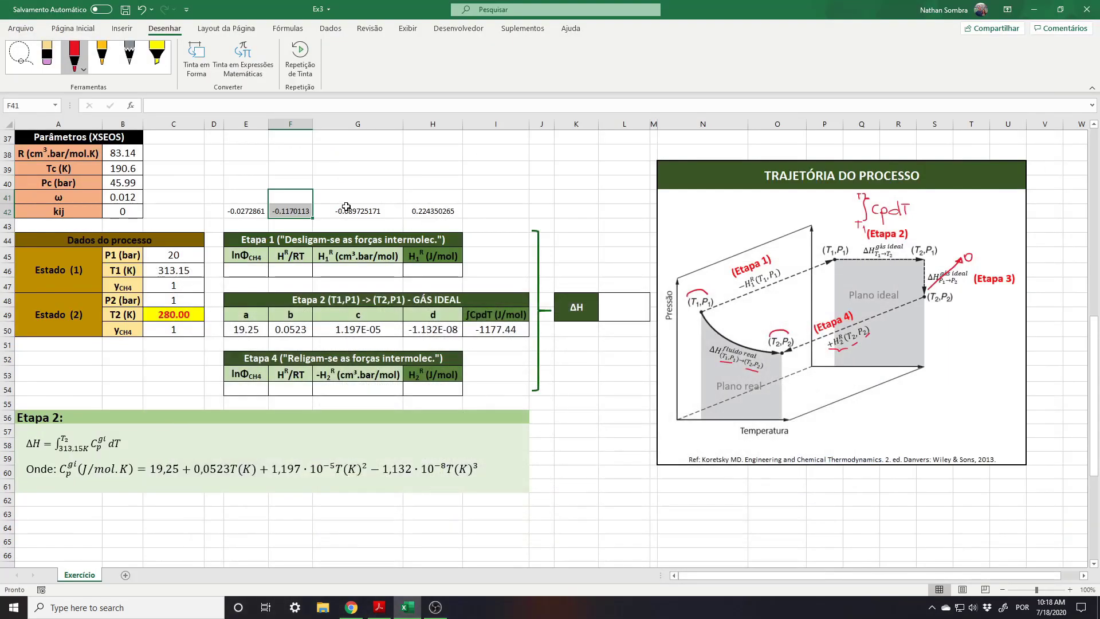
left_click(349, 210)
left_click(435, 211)
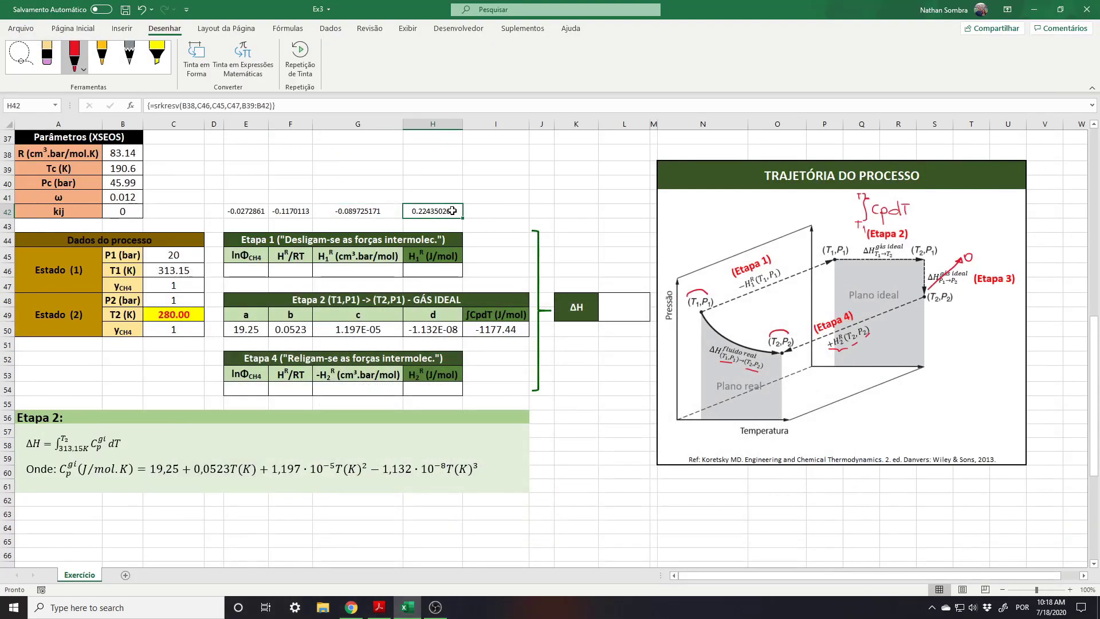
left_click_drag(350, 211, 447, 211)
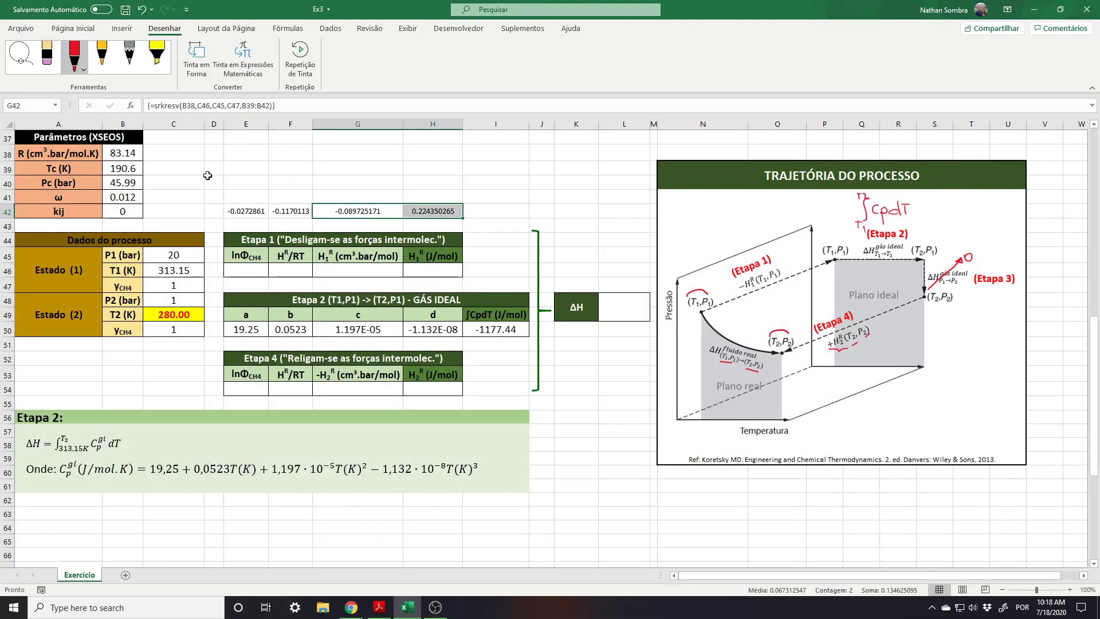
Clear the trial results from E41:H42 and recheck the fugacity coefficient and residual enthalpy entries in the class notes.
left_click_drag(237, 197, 396, 223)
key("Delete")
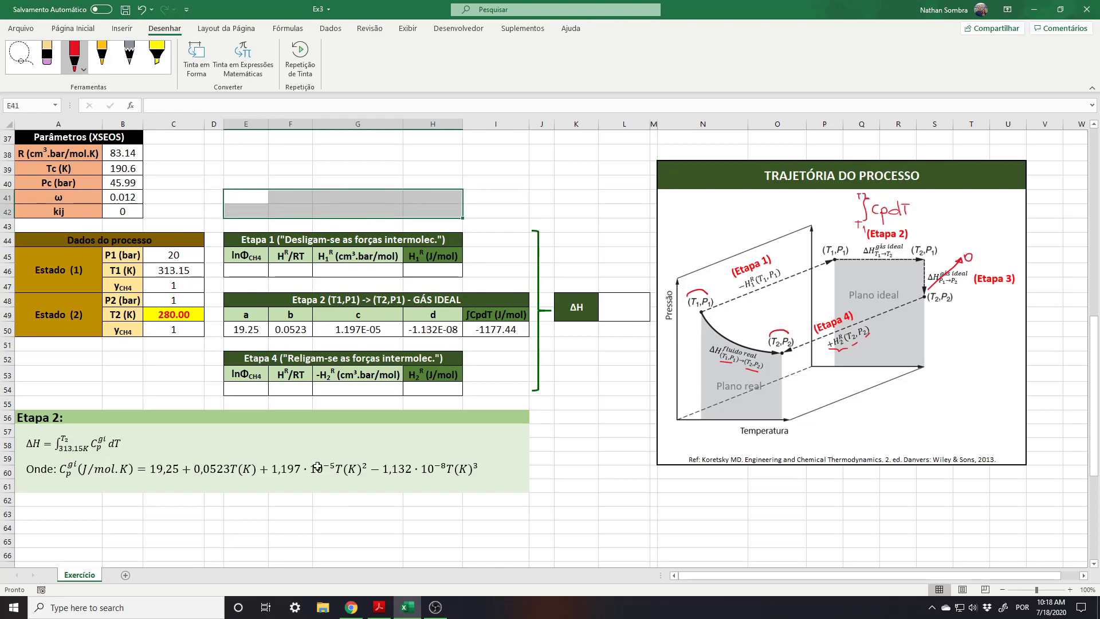
left_click(379, 607)
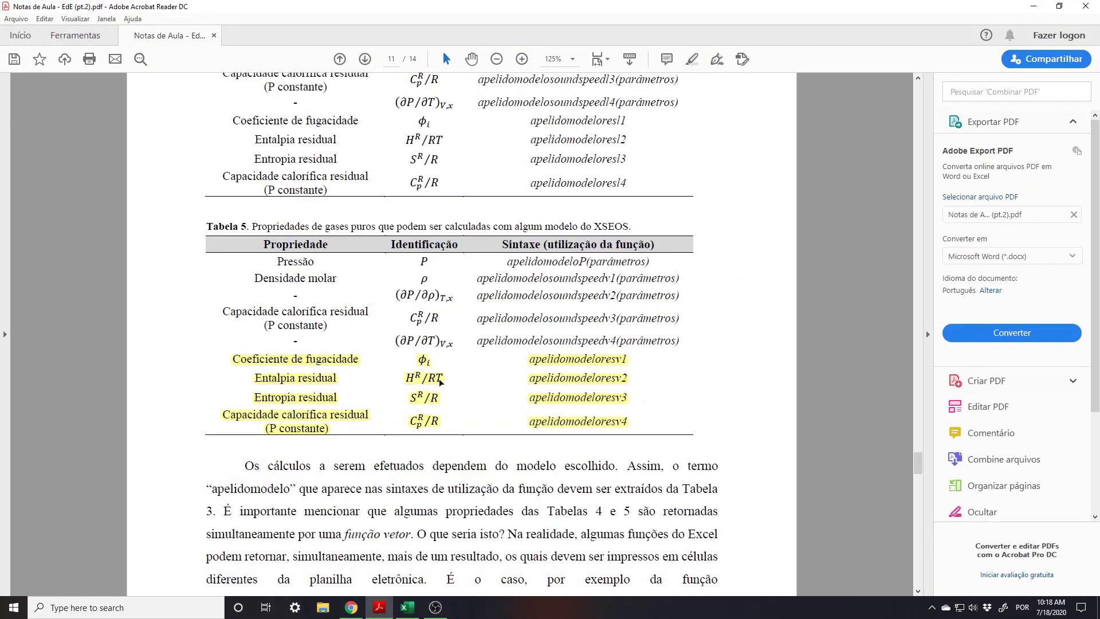
left_click(408, 607)
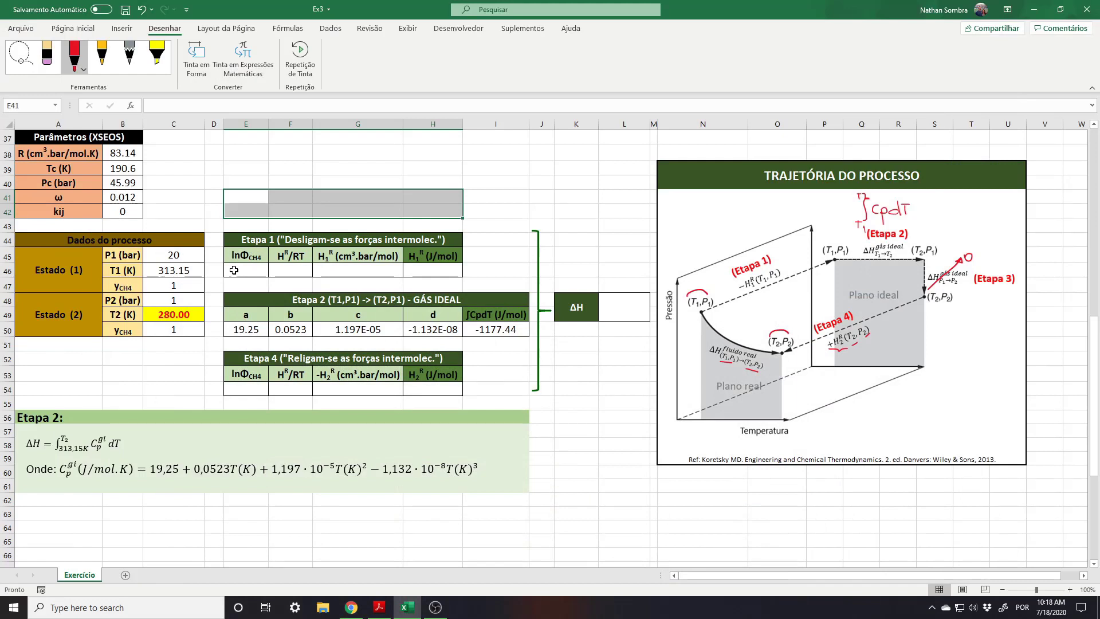
Start an srkresv formula across the Etapa 1 cells E46:F46, using B38 for R, C46 for temperature and C45 for pressure.
left_click(244, 271)
type("=srkresv(")
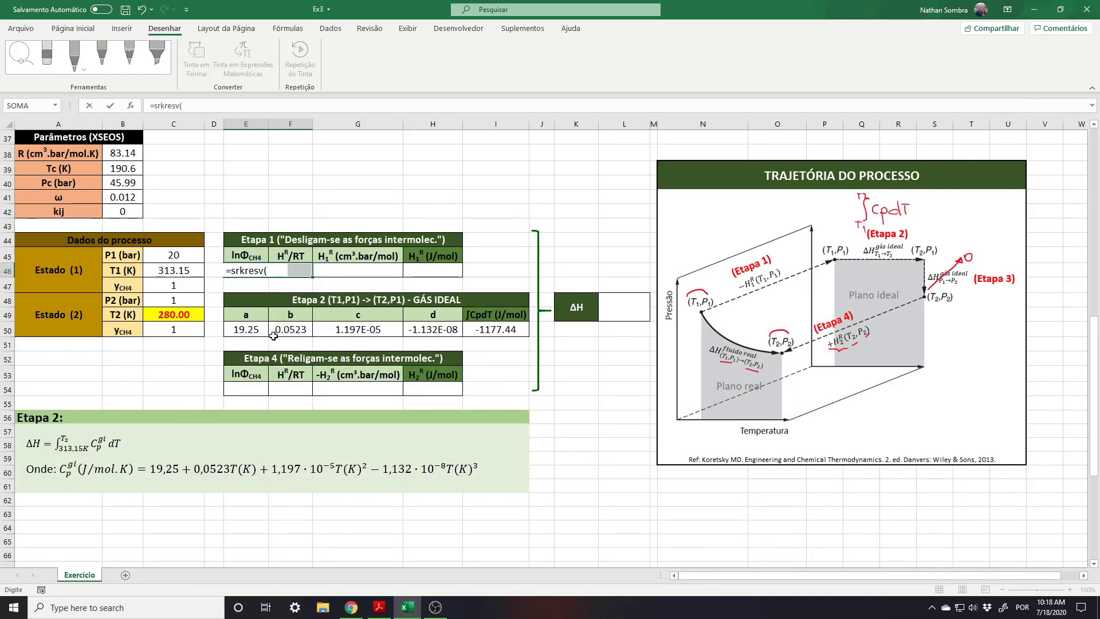
key("ctrl+shift+a")
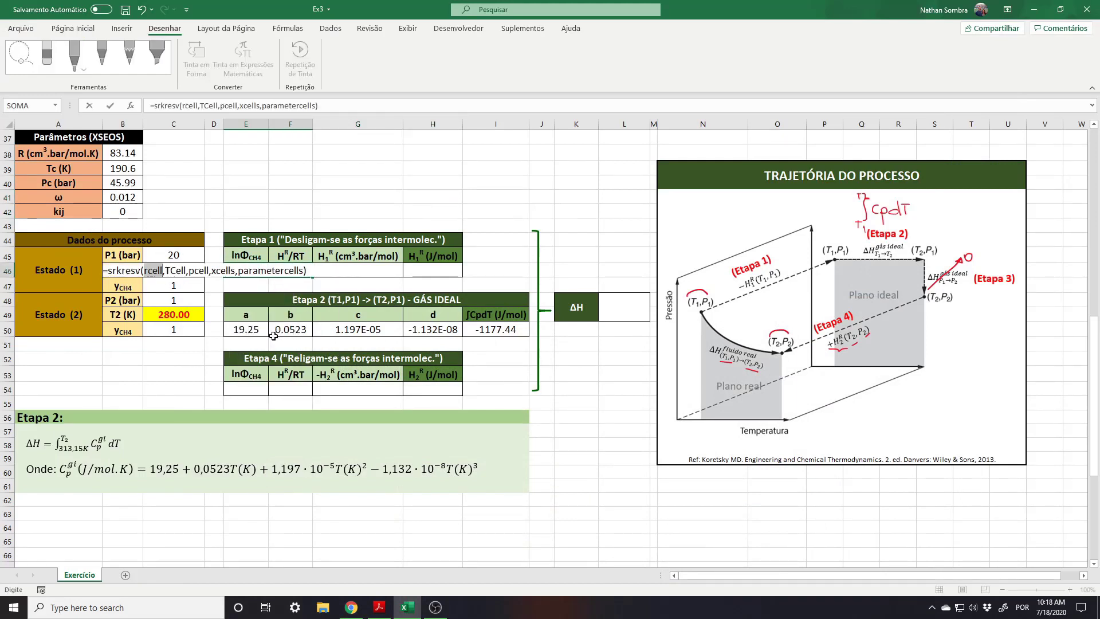
left_click(122, 153)
double_click(181, 270)
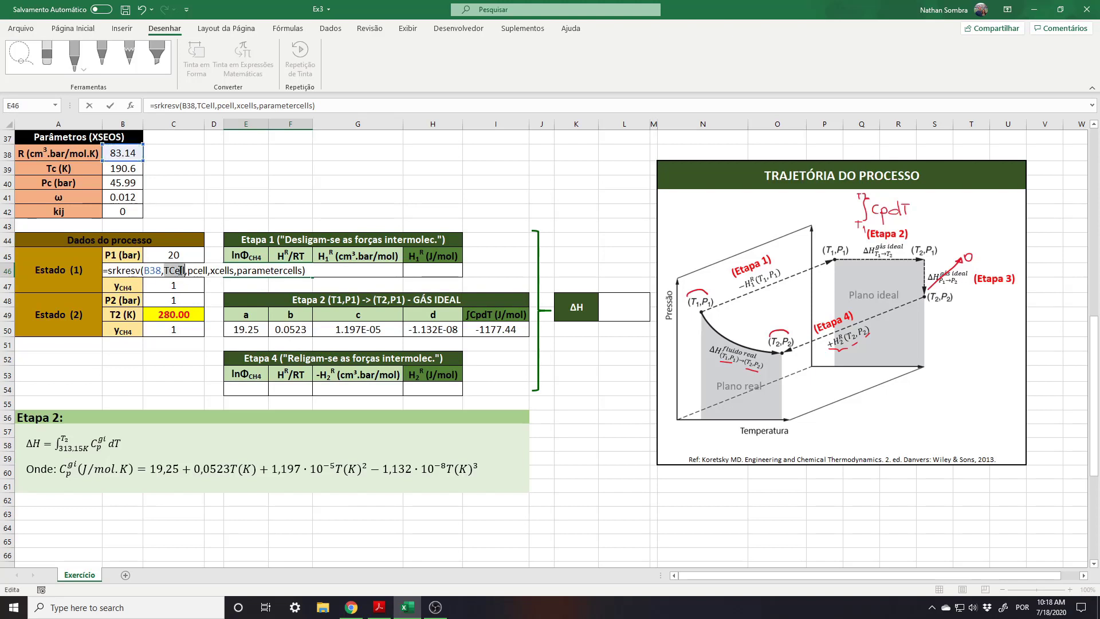
left_click(159, 270)
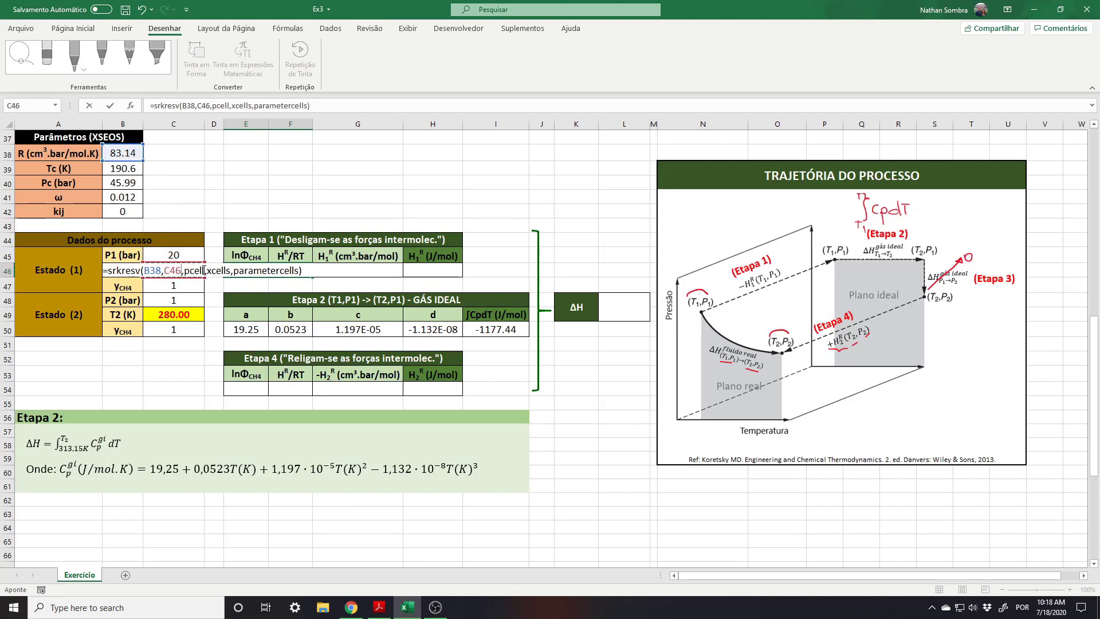
double_click(193, 270)
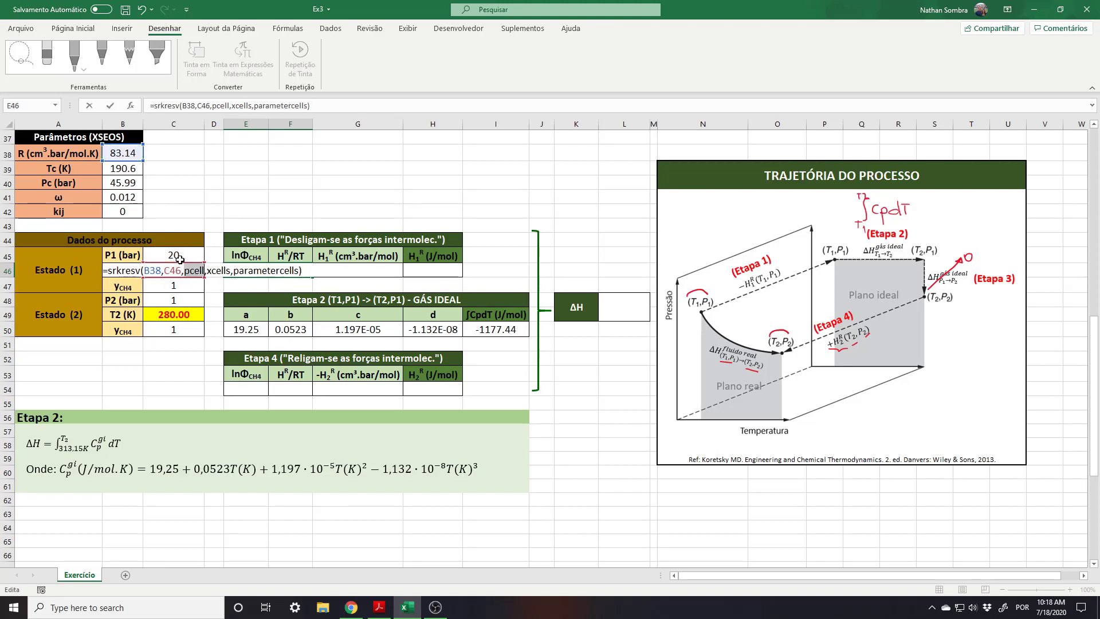
left_click(178, 255)
Complete the Etapa 1 srkresv formula with composition C47 and parameters B39:B42, and enter it as an array formula.
double_click(218, 271)
left_click(177, 256)
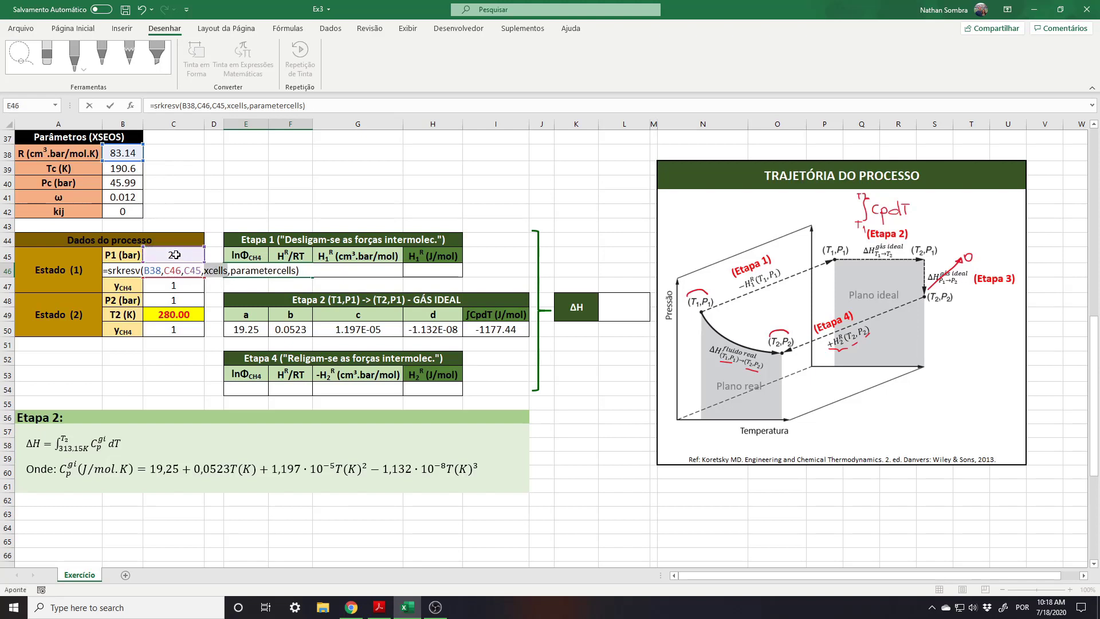
key("Down")
key("Down")
double_click(244, 272)
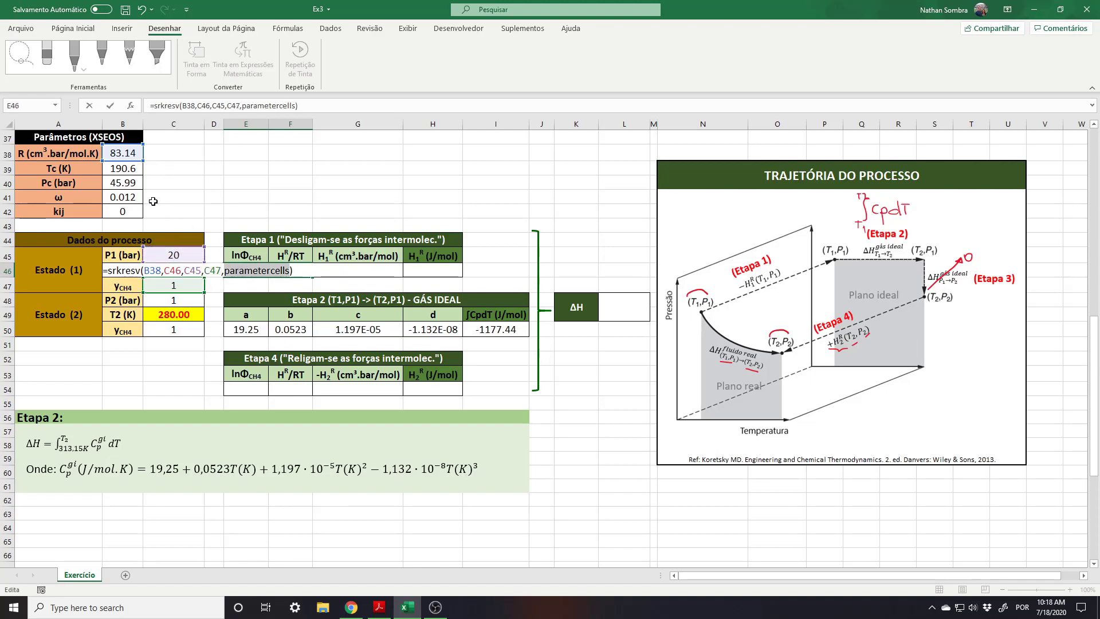
left_click_drag(126, 169, 127, 211)
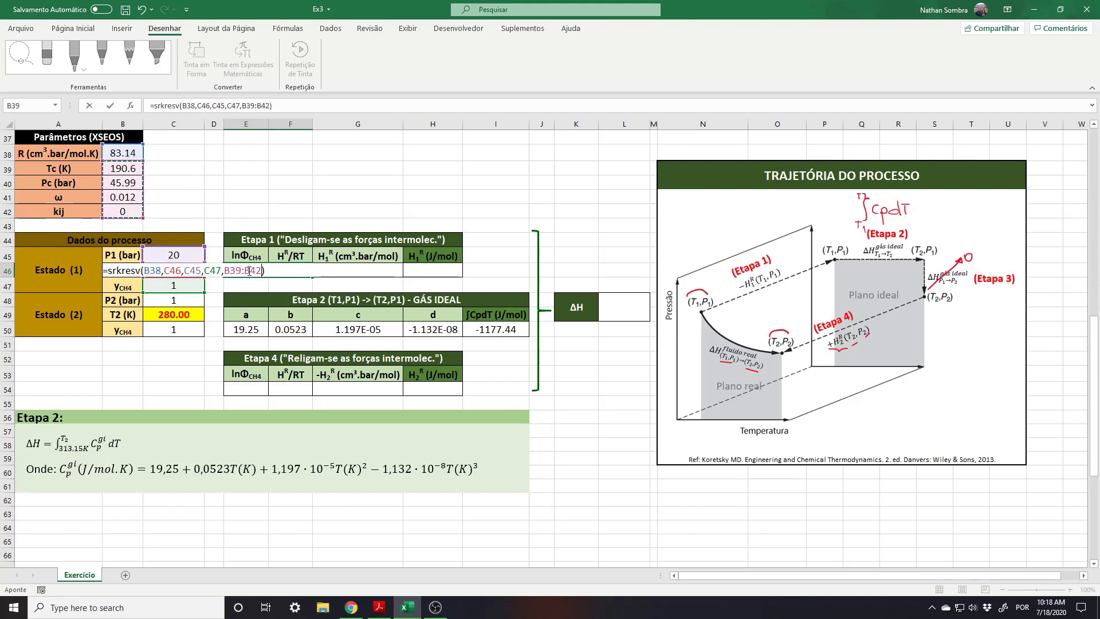
key("ctrl+shift+Return")
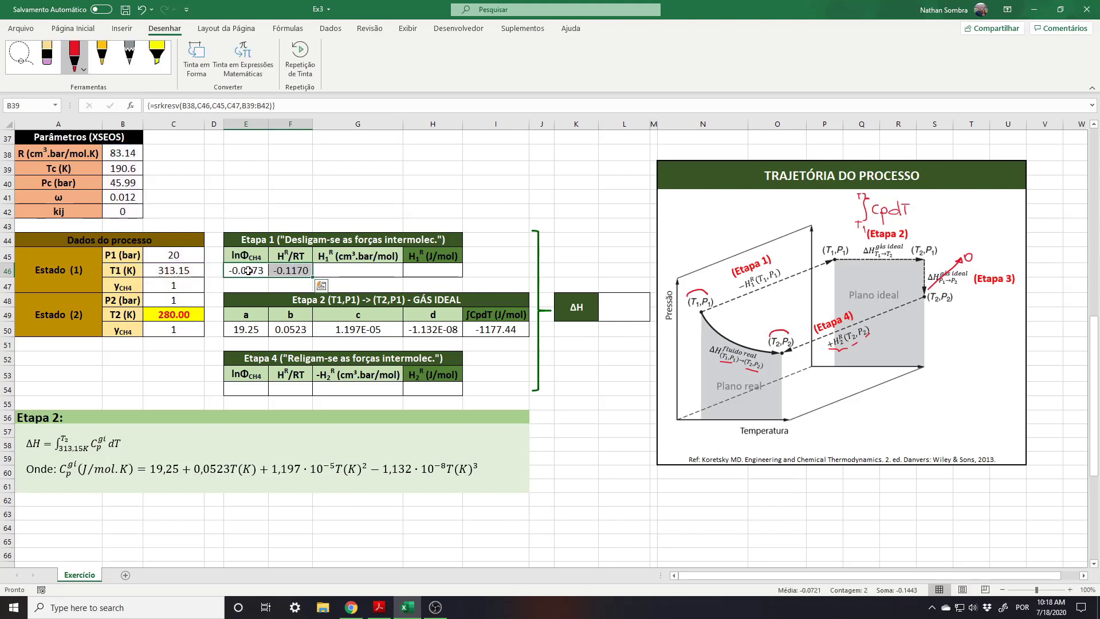
key("Right")
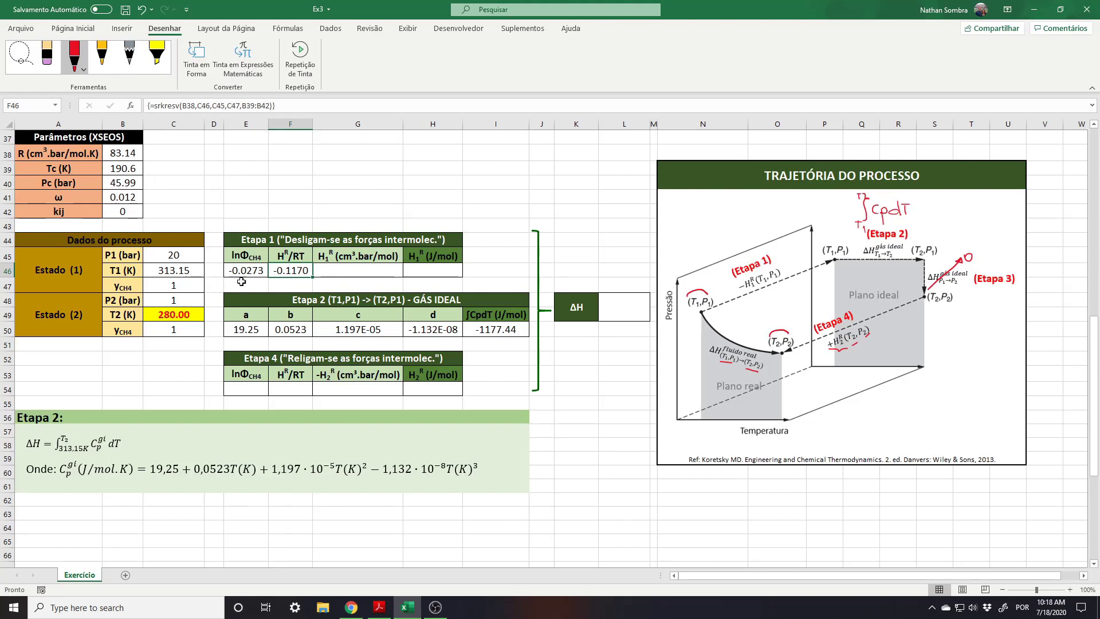
Calculate the Etapa 1 residual enthalpy in cm³.bar/mol in G46 with the formula =F46*B38*C46.
left_click_drag(162, 253, 213, 287)
left_click(350, 274)
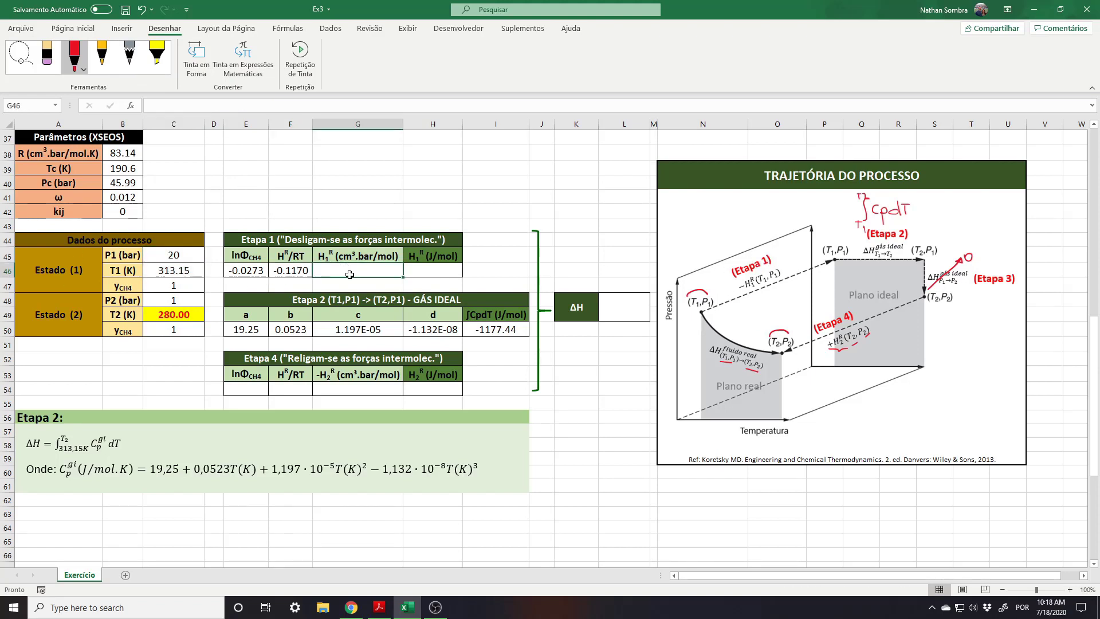
type("=")
left_click(287, 271)
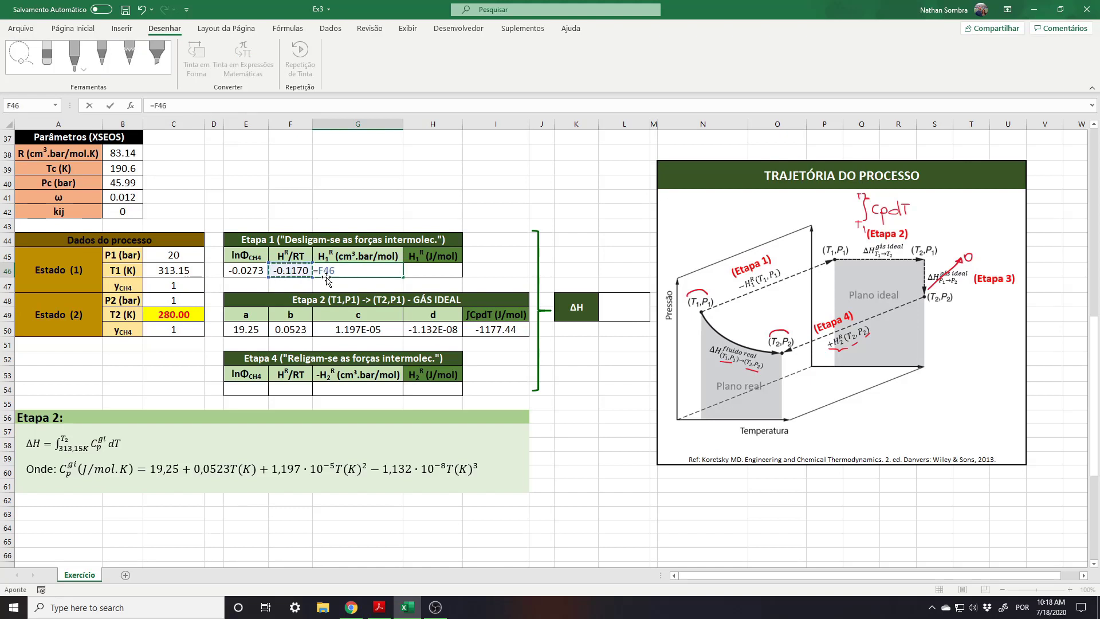
type("*")
left_click(124, 153)
type("*")
left_click(184, 271)
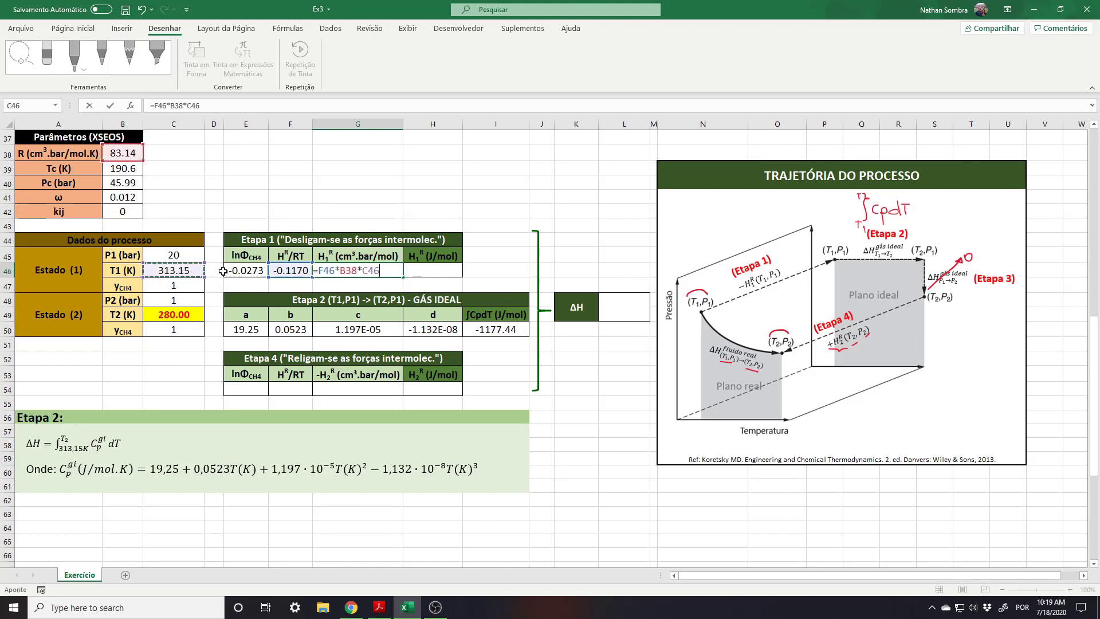
key("Return")
Check the units of R, G46 and the Cp integral, and convert the Etapa 1 residual enthalpy to J/mol in H46 with =G46/10.
left_click(131, 154)
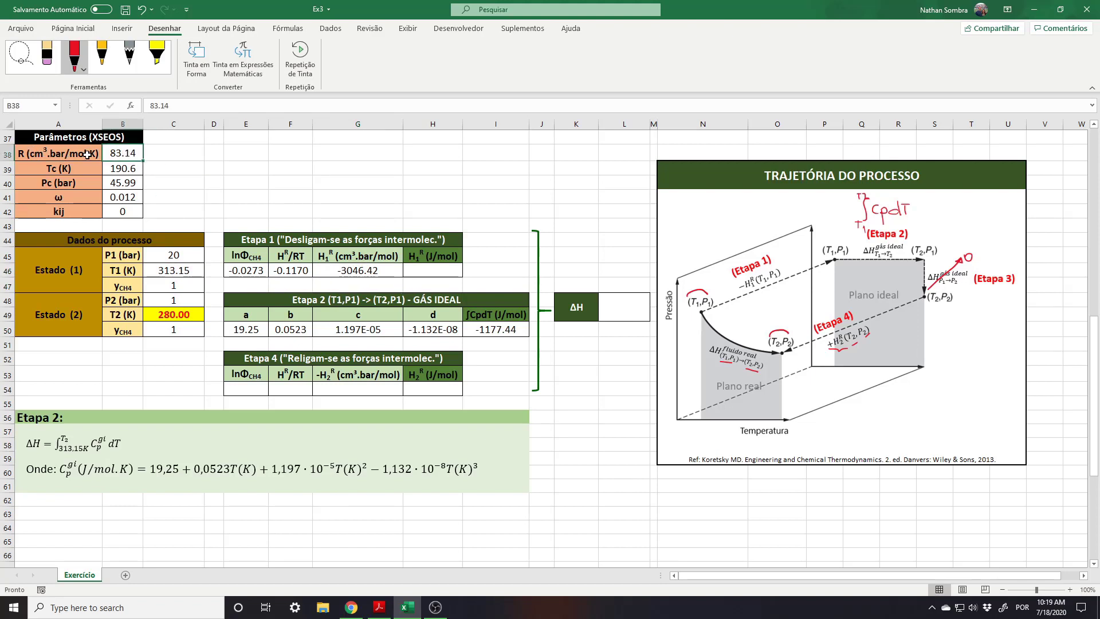
left_click_drag(351, 256, 379, 271)
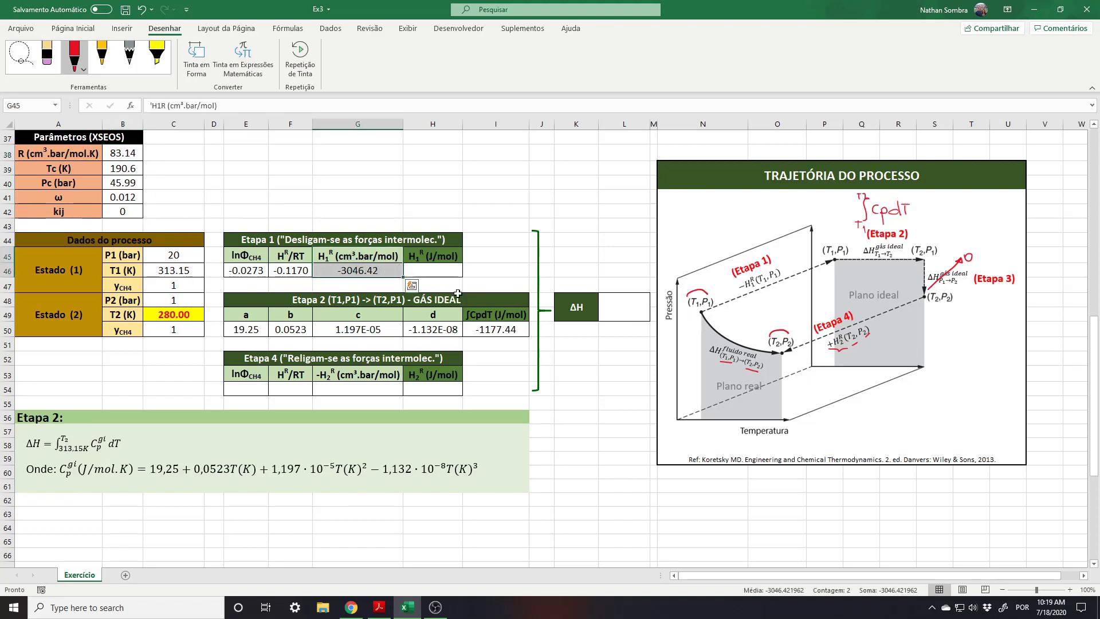
left_click_drag(488, 309, 498, 330)
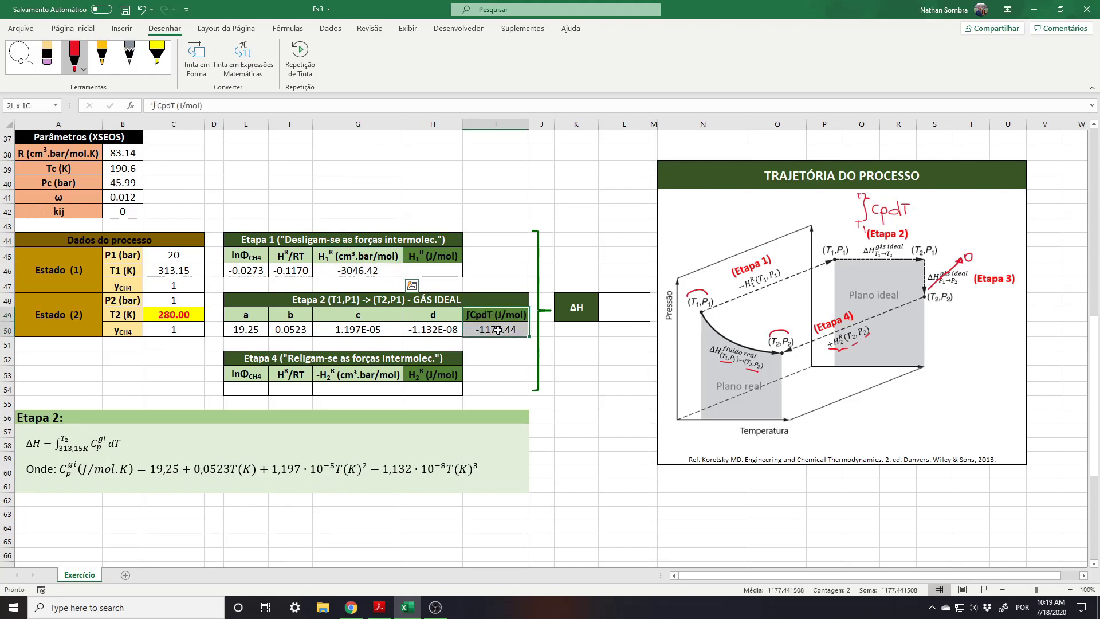
left_click(438, 268)
type("=")
left_click(363, 271)
type("/")
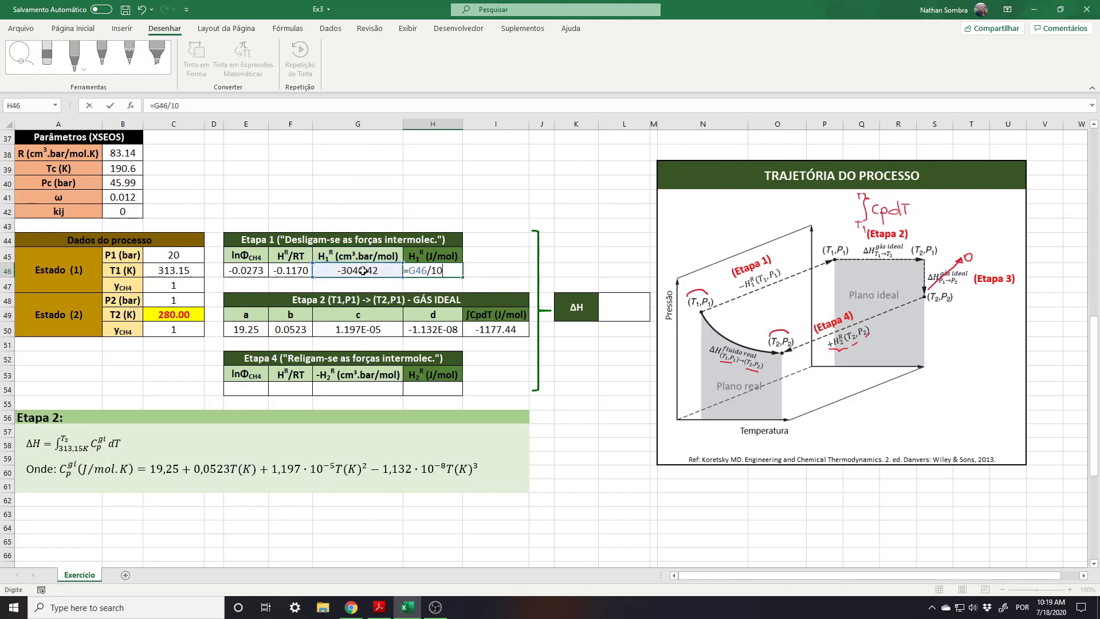
type("10")
key("Return")
Start an srkresv formula across the Etapa 4 cells E54:F54, using B38 for R, C49 for temperature and C48 for pressure.
left_click_drag(246, 388, 433, 389)
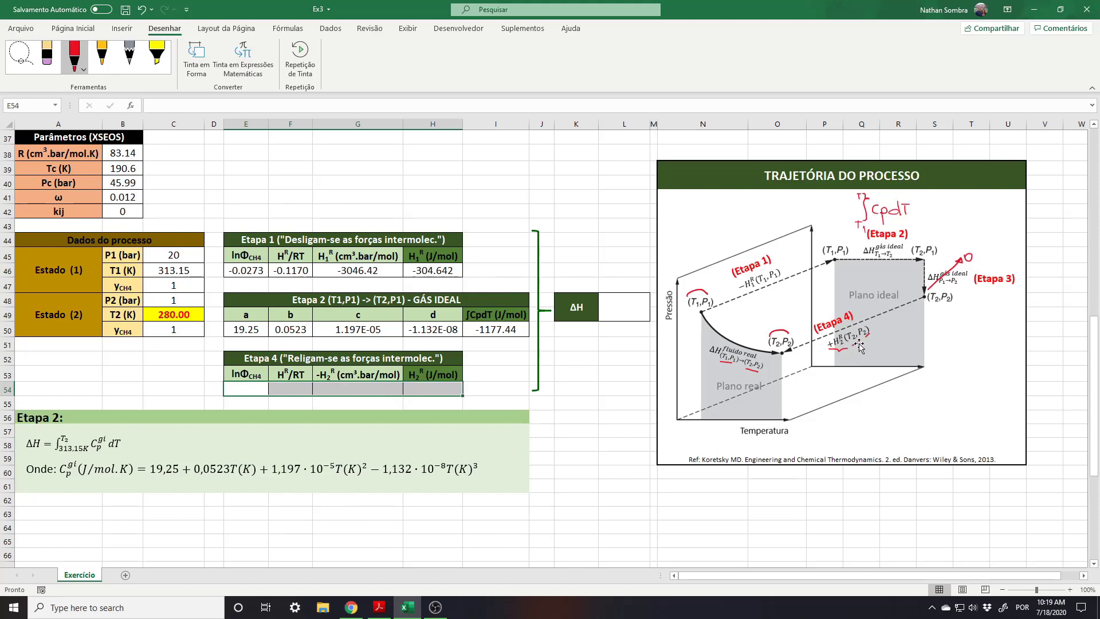
left_click(181, 315)
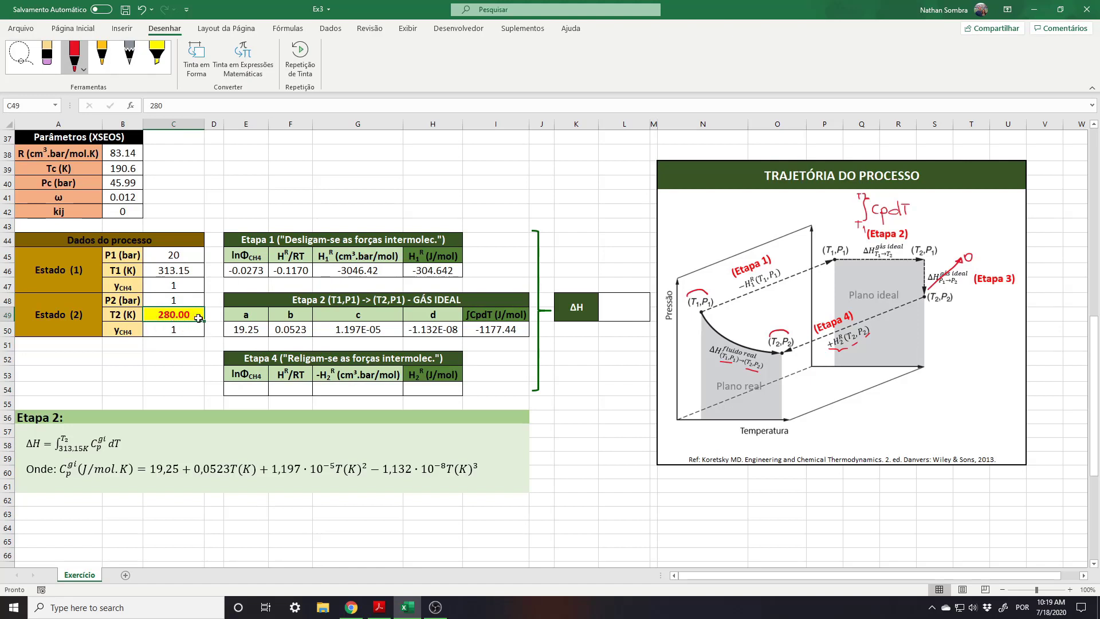
left_click(235, 389)
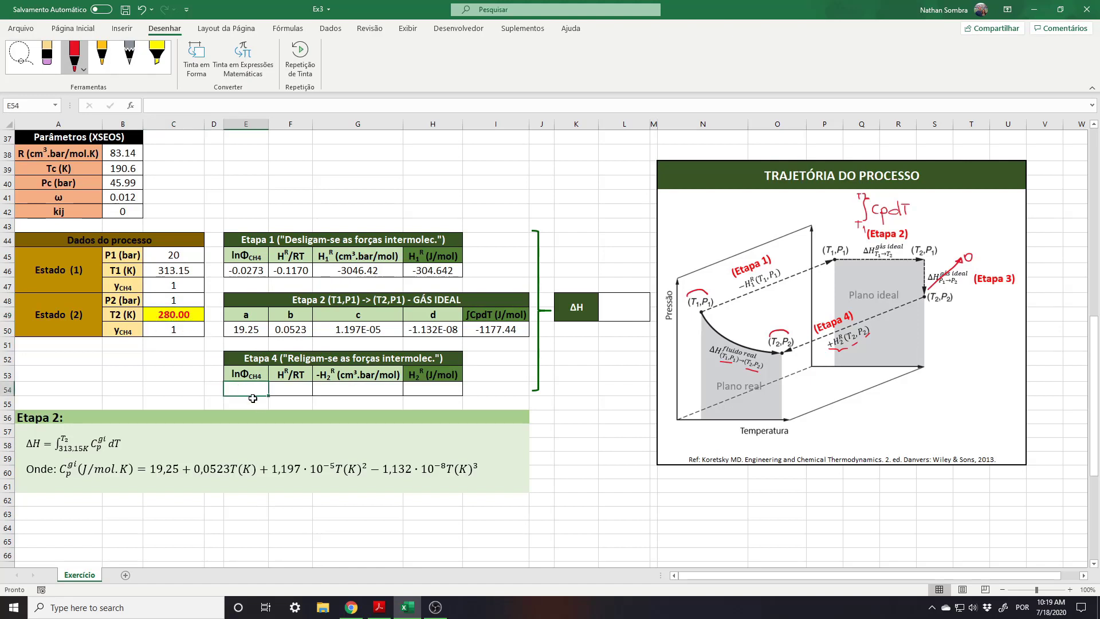
left_click_drag(255, 391, 278, 393)
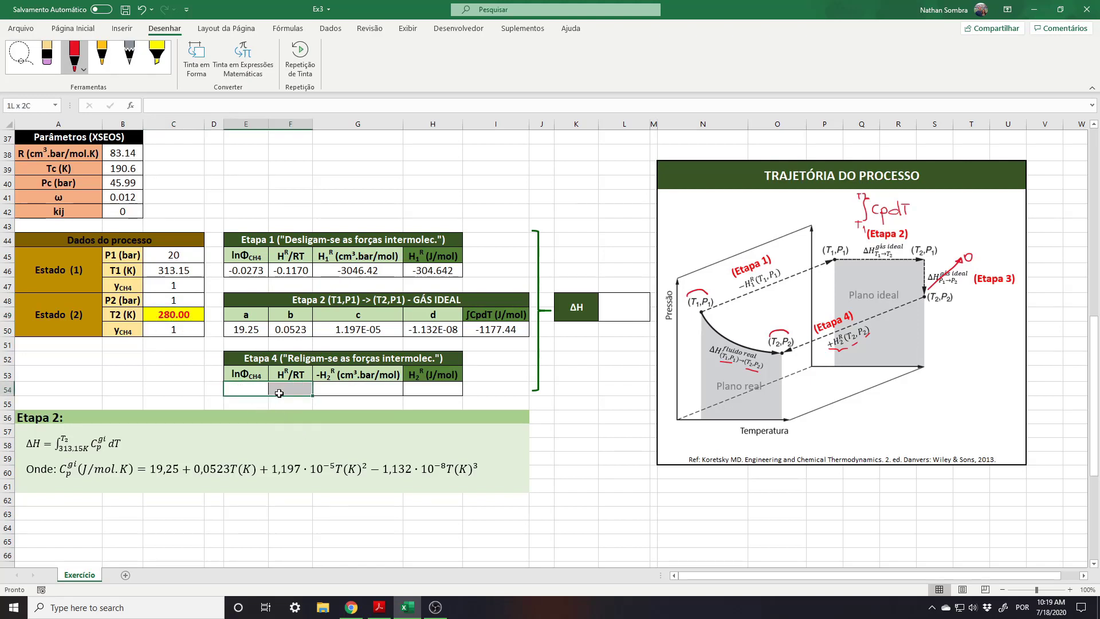
type("=srkresv")
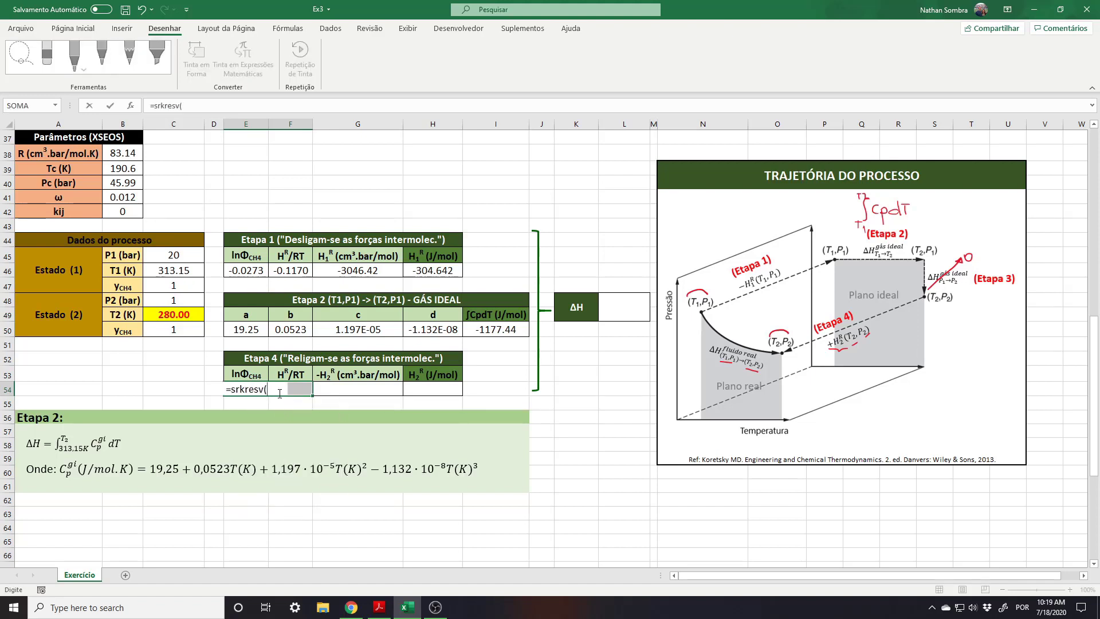
type("(")
key("ctrl+shift+a")
left_click(123, 153)
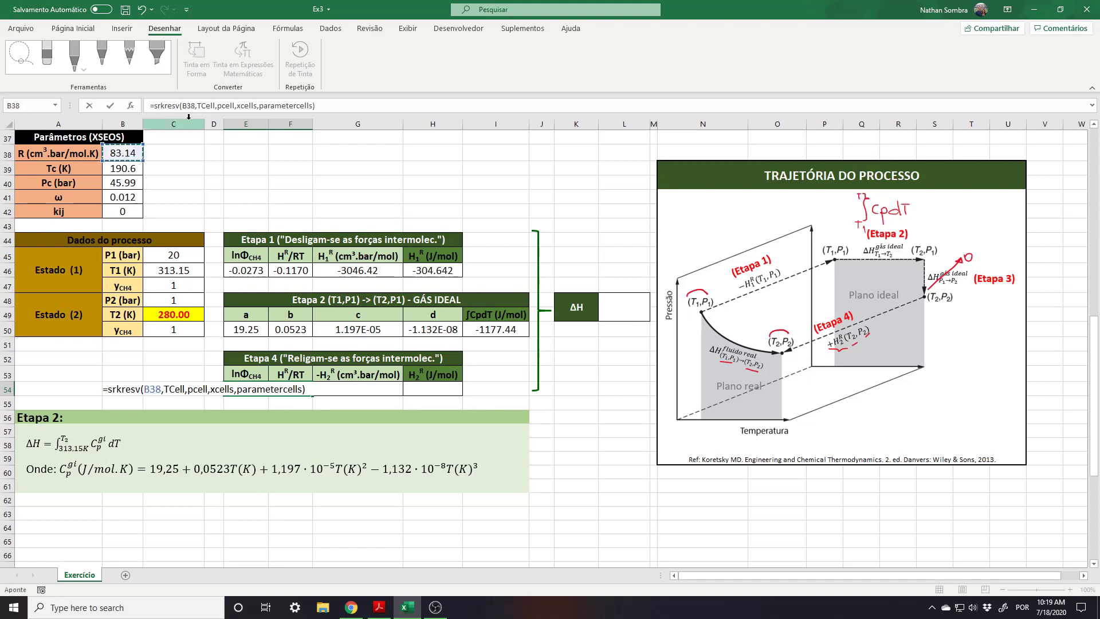
double_click(207, 105)
left_click(182, 314)
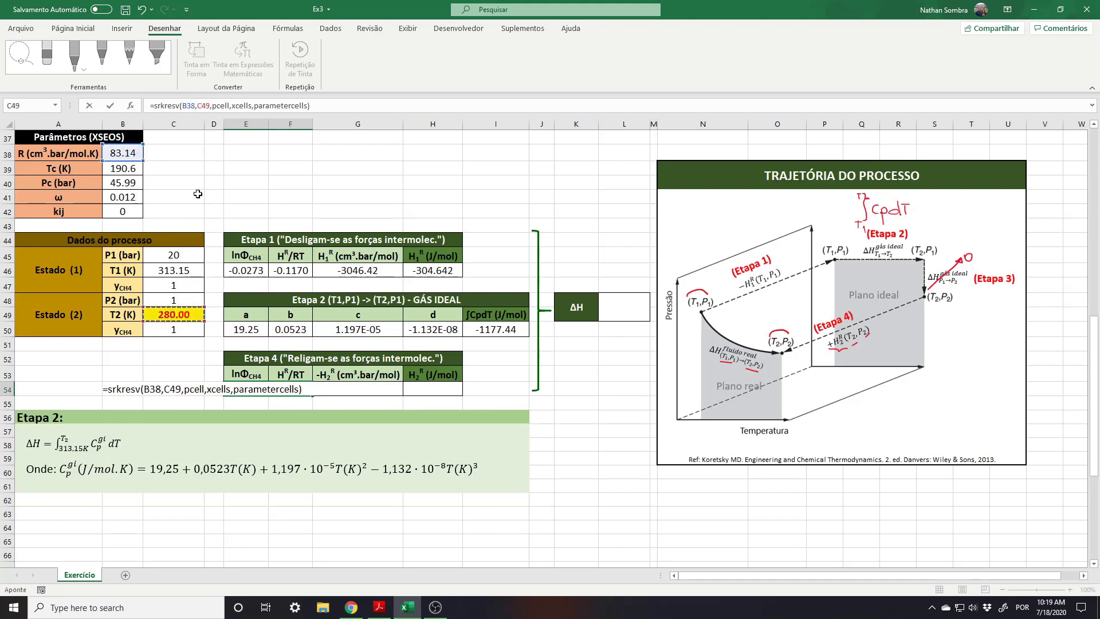
double_click(221, 105)
left_click(182, 300)
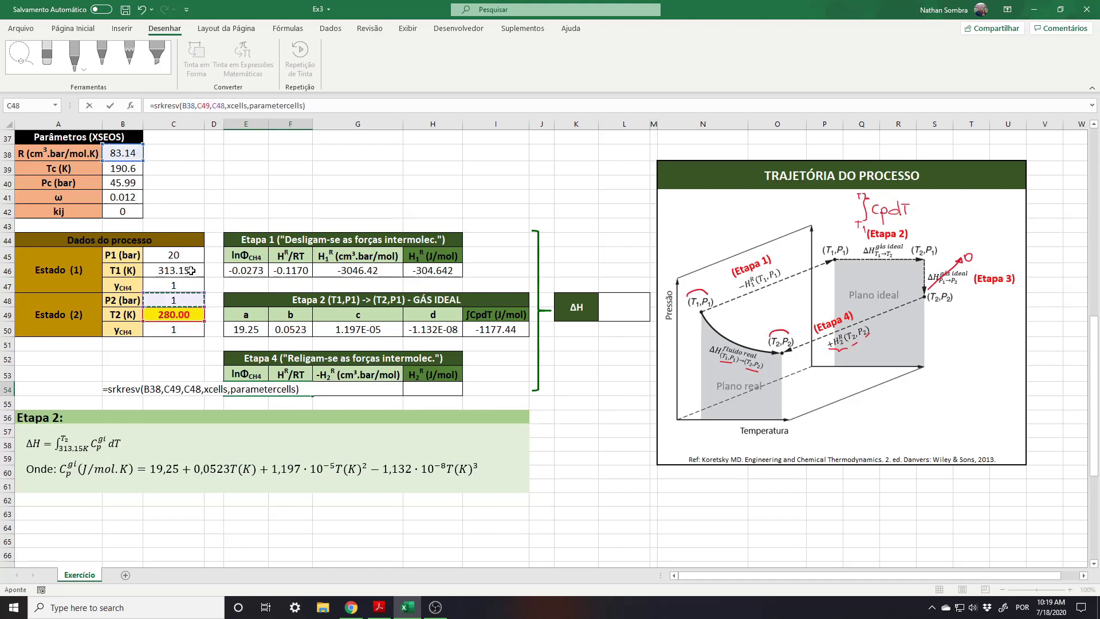
Complete the Etapa 4 srkresv formula with composition C50 and parameters B39:B42, and enter it as an array formula.
double_click(237, 106)
left_click(173, 329)
double_click(280, 106)
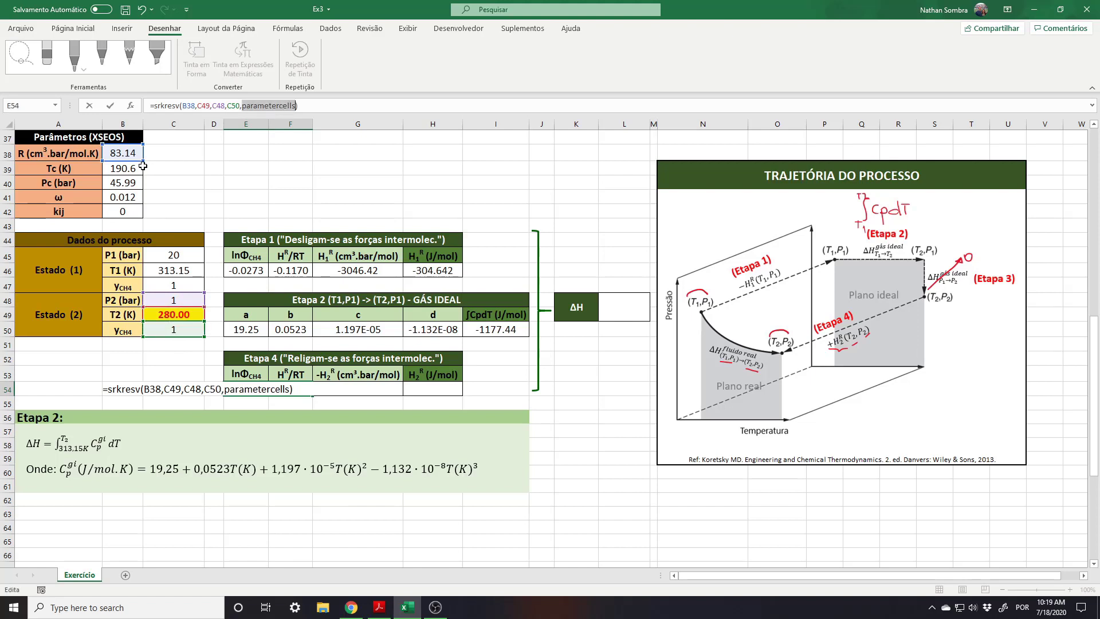
left_click_drag(129, 167, 131, 204)
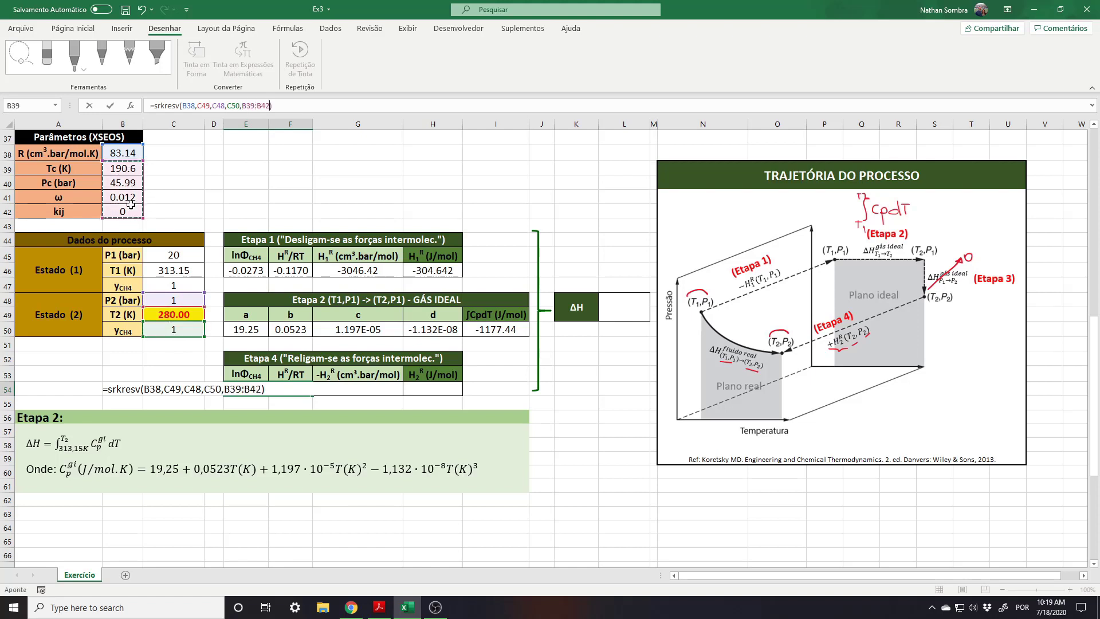
key("ctrl+shift+Return")
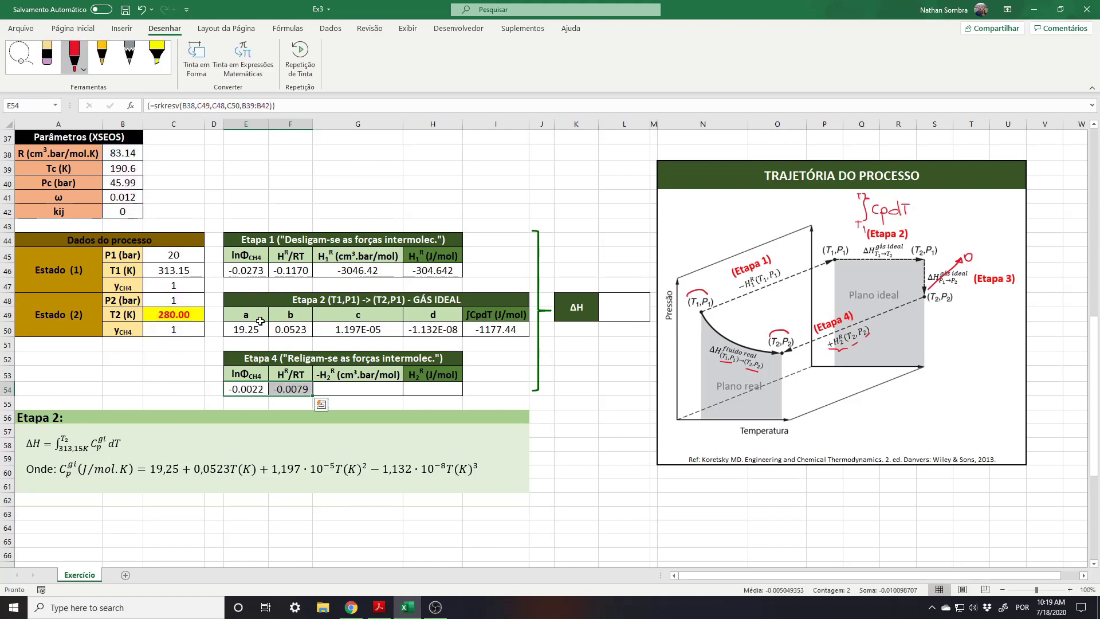
Calculate the Etapa 4 residual enthalpy in cm³.bar/mol in G54 with the formula =F54*B38*C49.
left_click(294, 386)
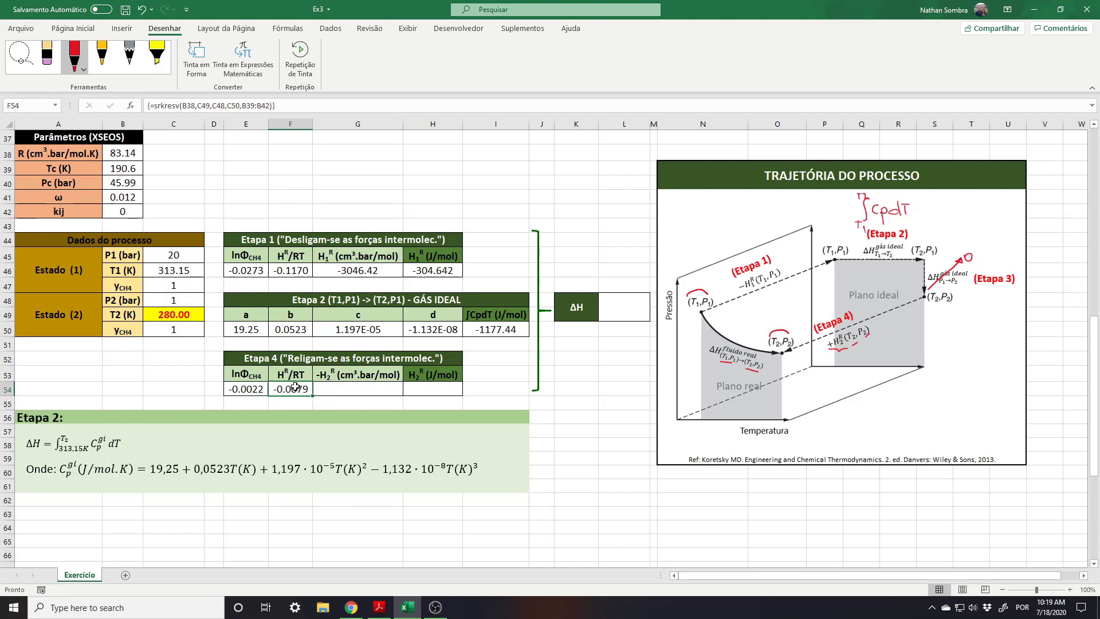
left_click(372, 389)
type("=")
left_click(299, 390)
type("*")
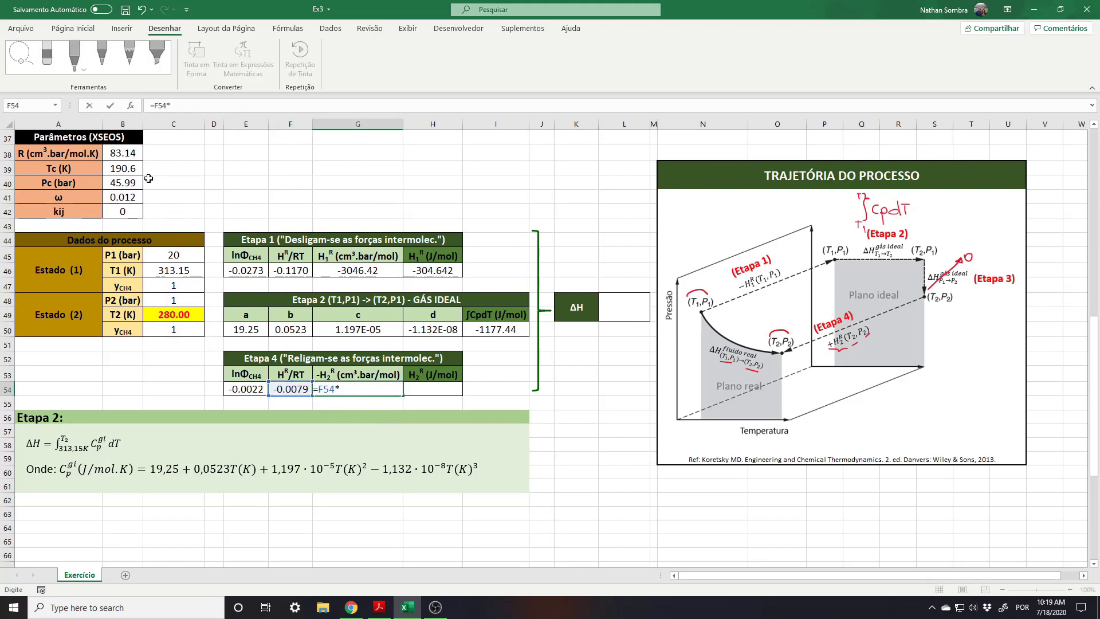
left_click(128, 153)
left_click(181, 315)
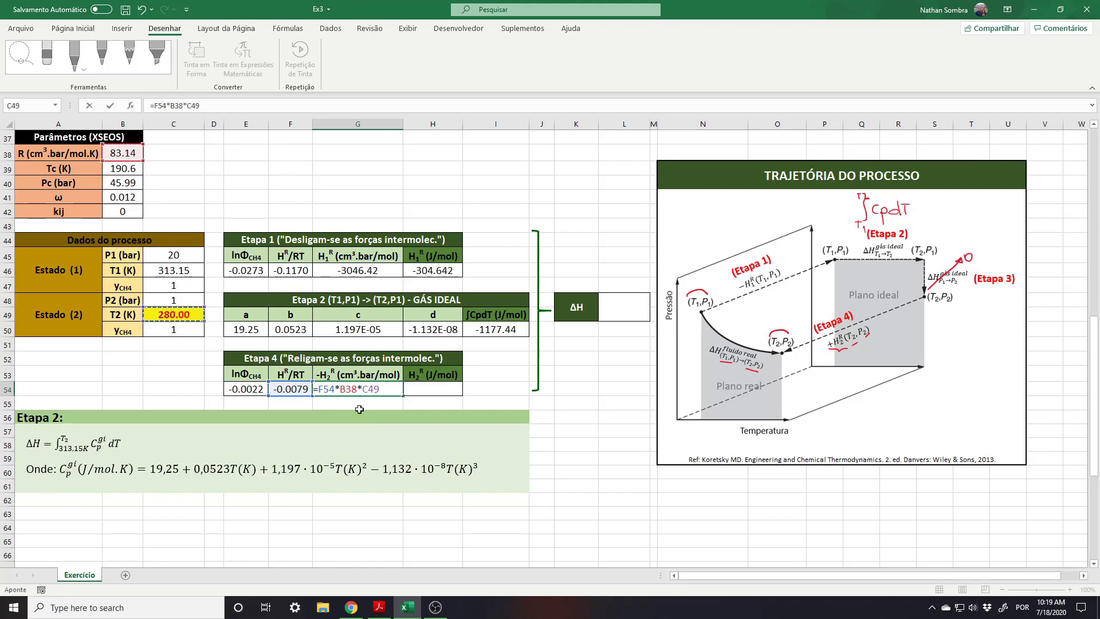
key("Return")
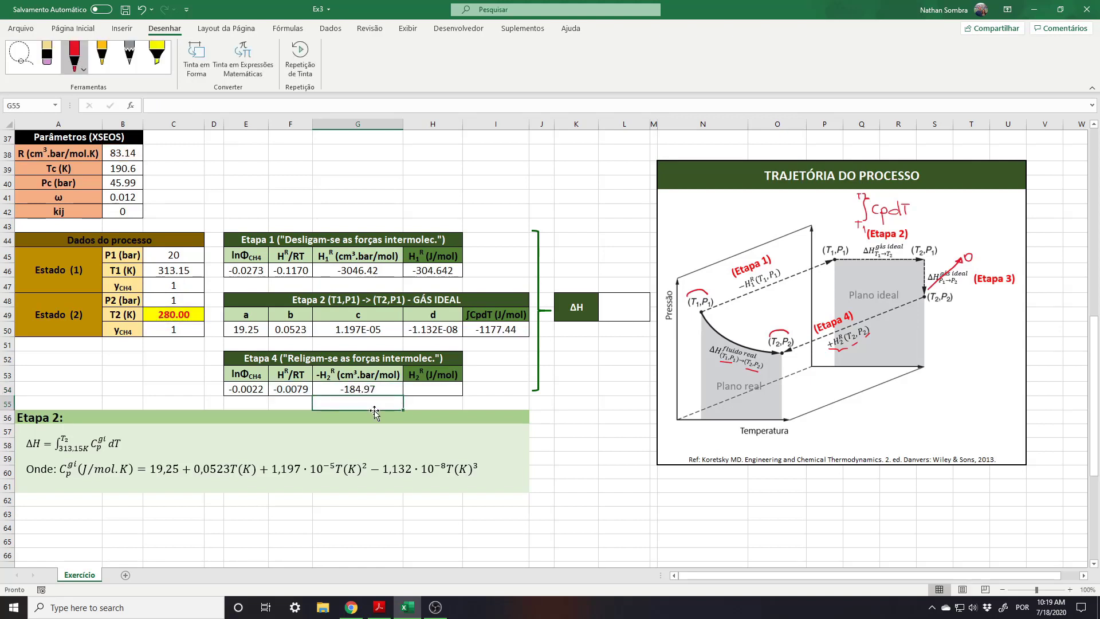
Convert the Etapa 4 residual enthalpy to J/mol in H54 with the formula =G54/10.
left_click(378, 394)
left_click(438, 389)
type("=")
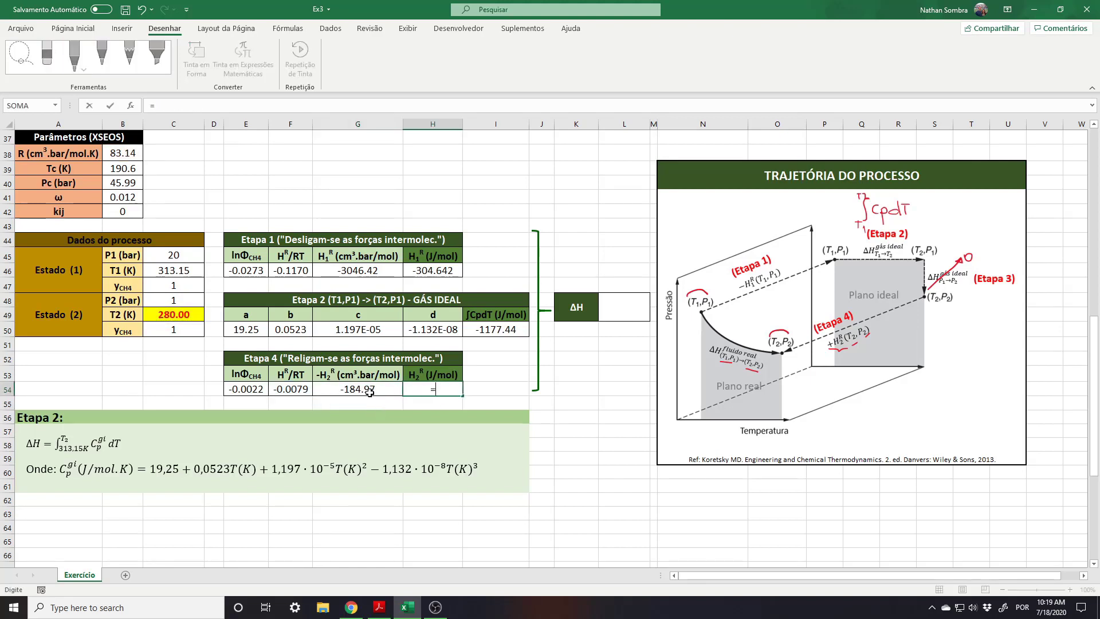
left_click(368, 390)
type("/10")
key("ctrl+Return")
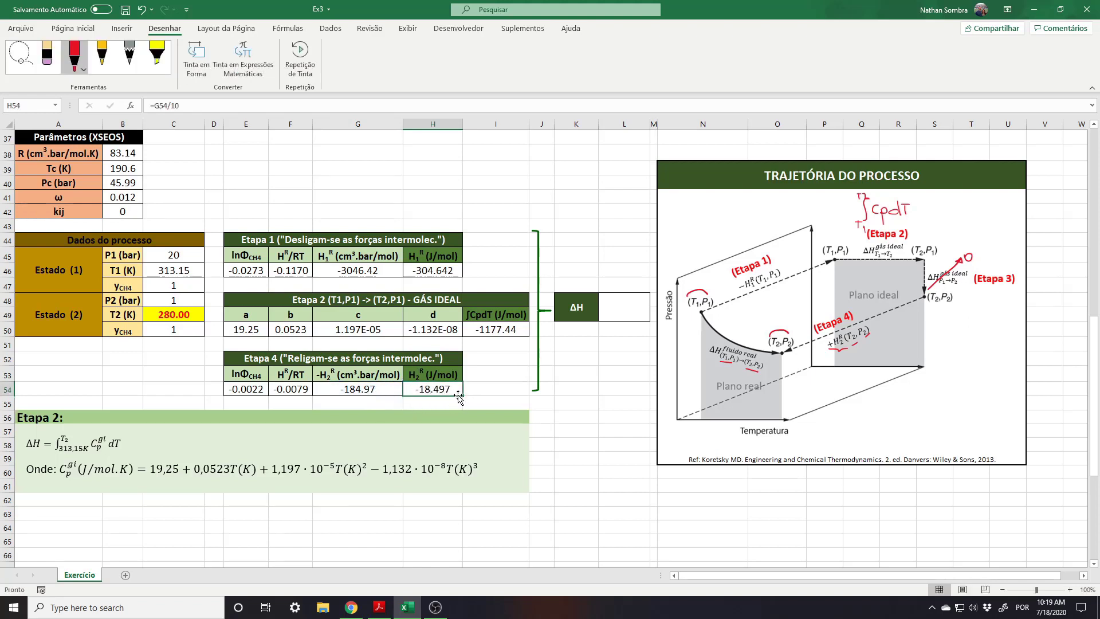
Review the molar energy balance and total the process enthalpy change in the ΔH cell L48 with =-H46+I50+H54.
left_click(619, 307)
scroll(866, 286, "up", 6)
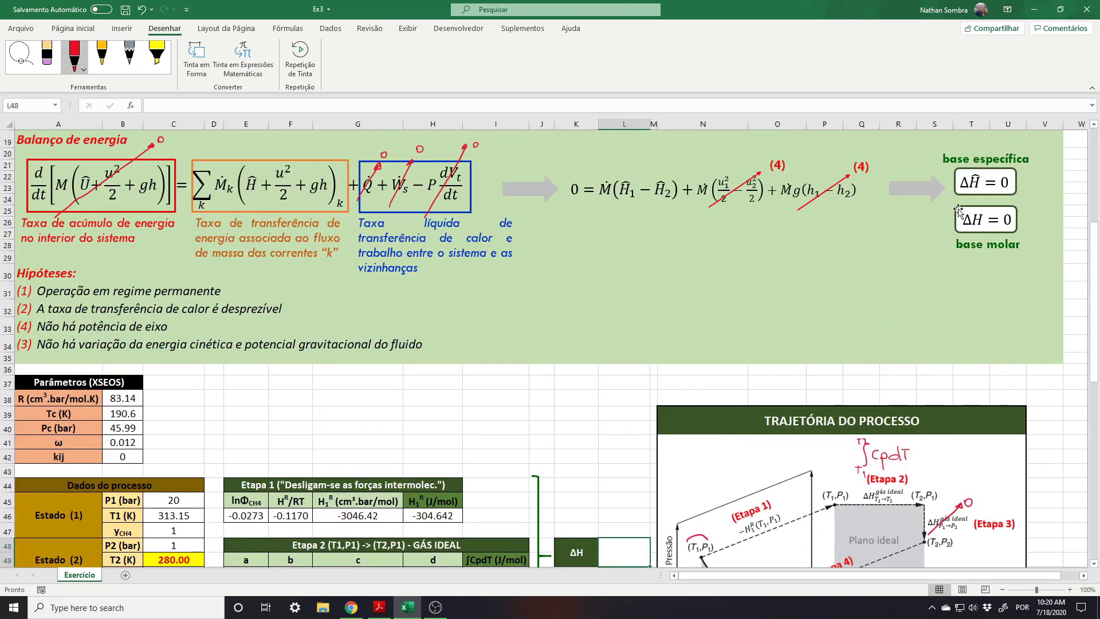
scroll(801, 322, "down", 5)
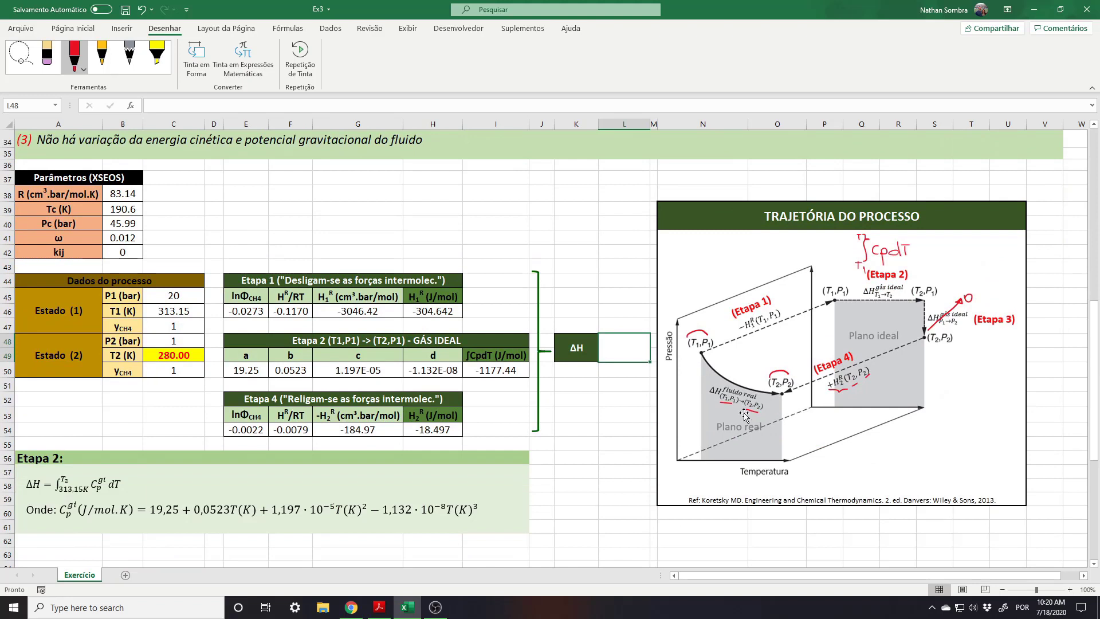
double_click(633, 357)
type("=-")
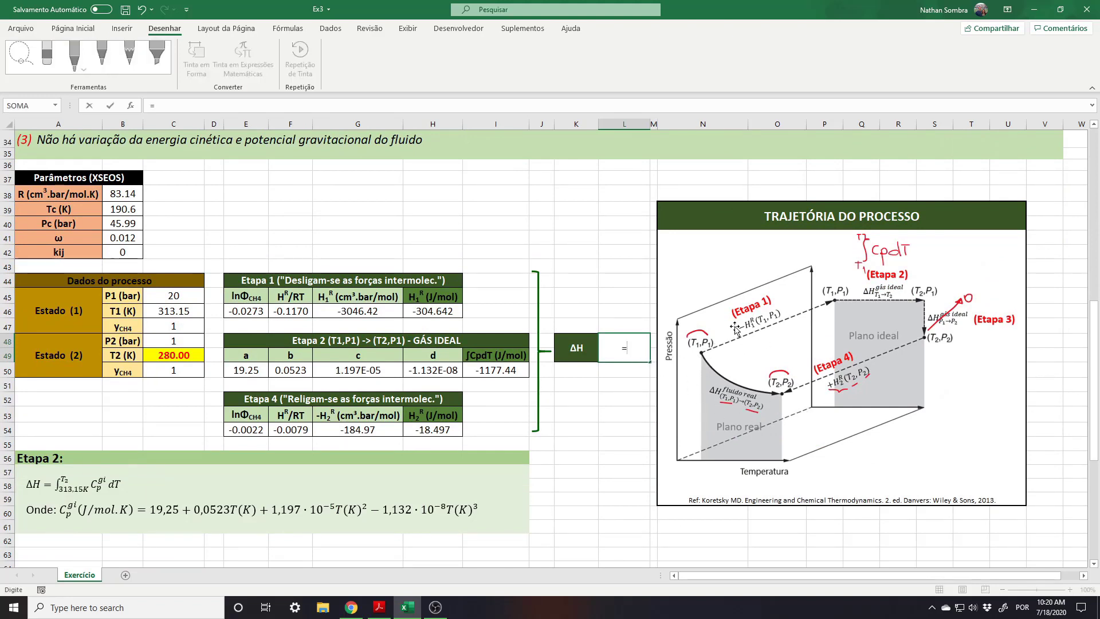
left_click(444, 311)
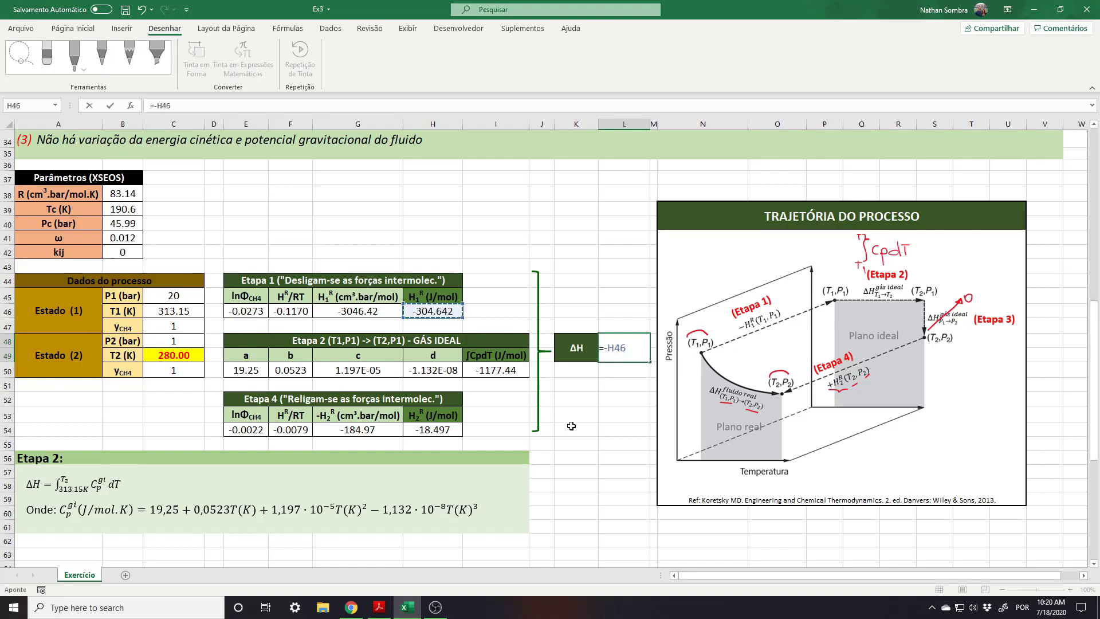
type("+")
left_click(493, 371)
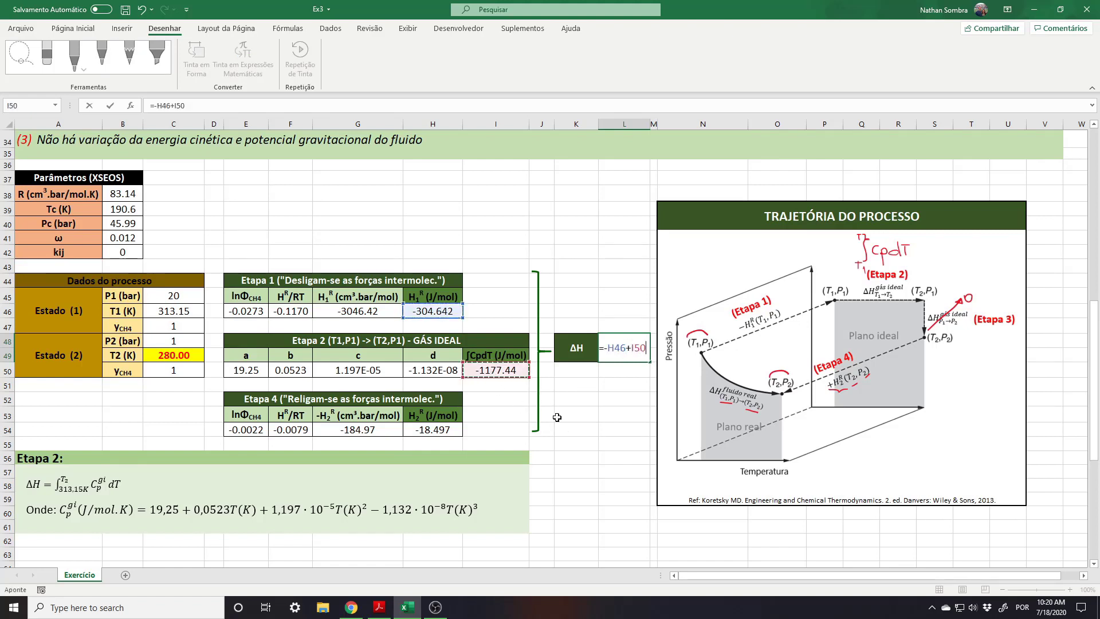
type("+")
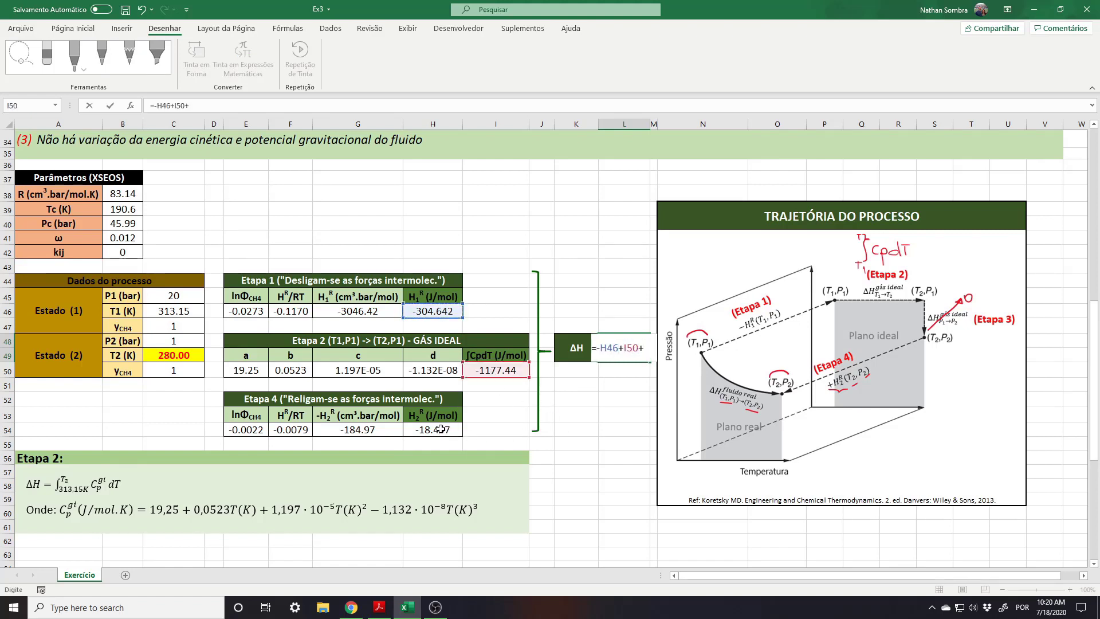
left_click(437, 428)
key("Return")
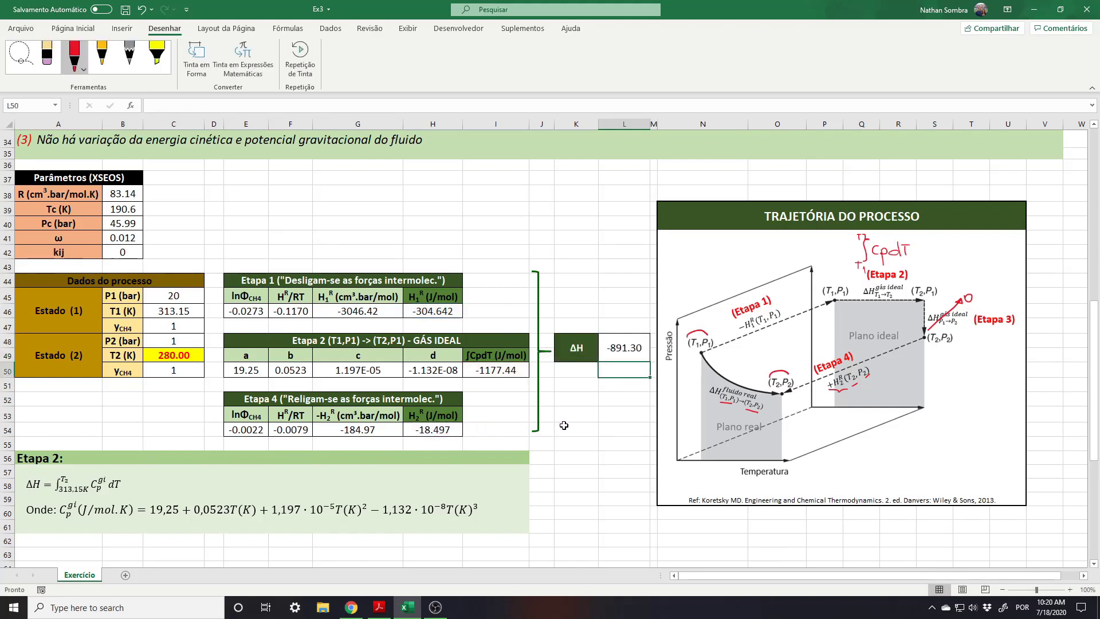
Compare the ΔH result in L48 for the trial T2 in C49 with the ΔH = 0 condition in the energy balance.
left_click(169, 354)
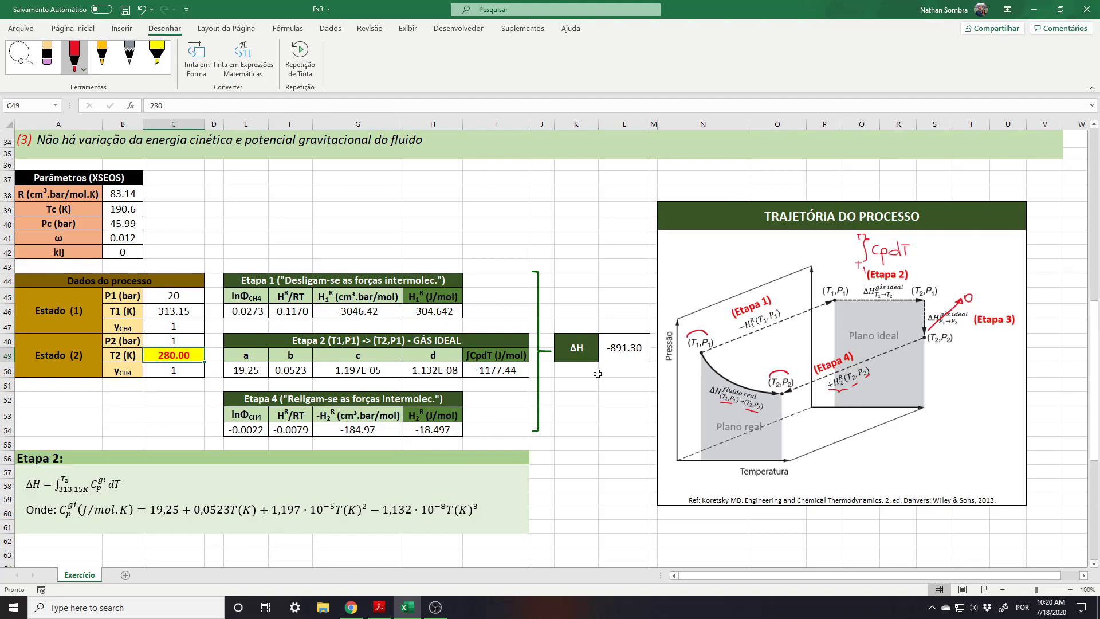
left_click(622, 350)
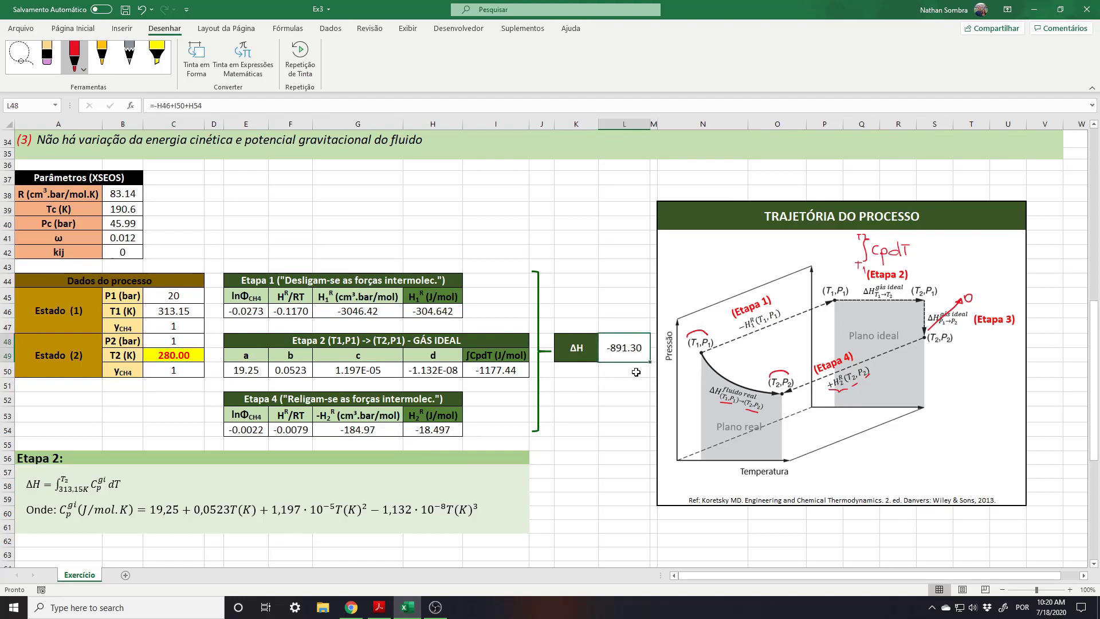
scroll(629, 373, "up", 4)
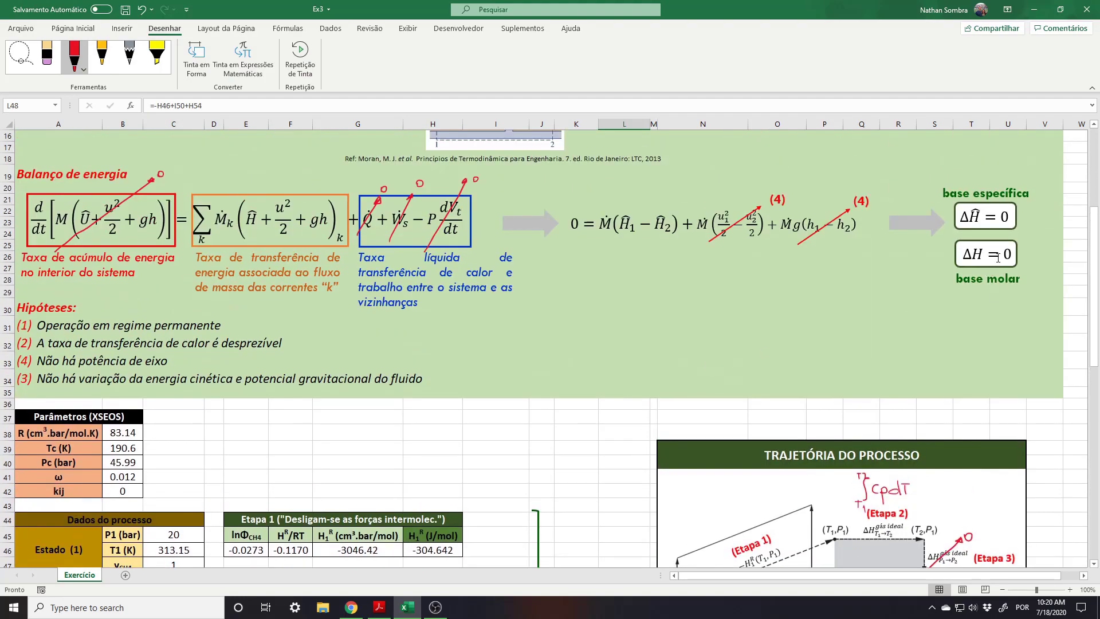
scroll(697, 388, "down", 2)
scroll(697, 388, "down", 1)
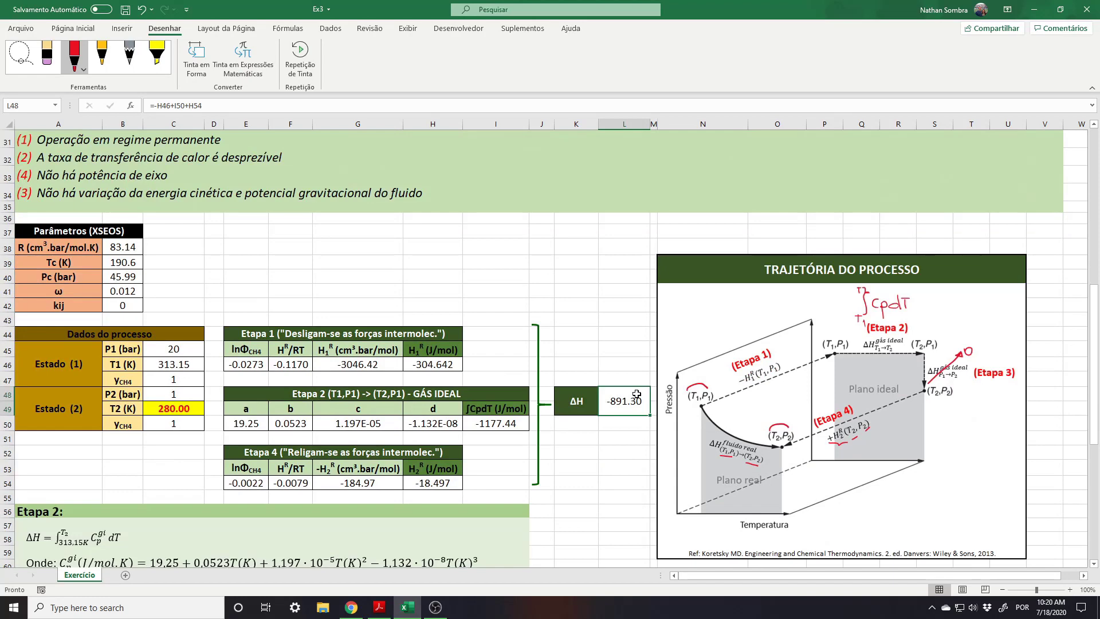
Open Solver and set its objective to the ΔH cell L48 with a target value of 0.
left_click(331, 29)
left_click(1041, 45)
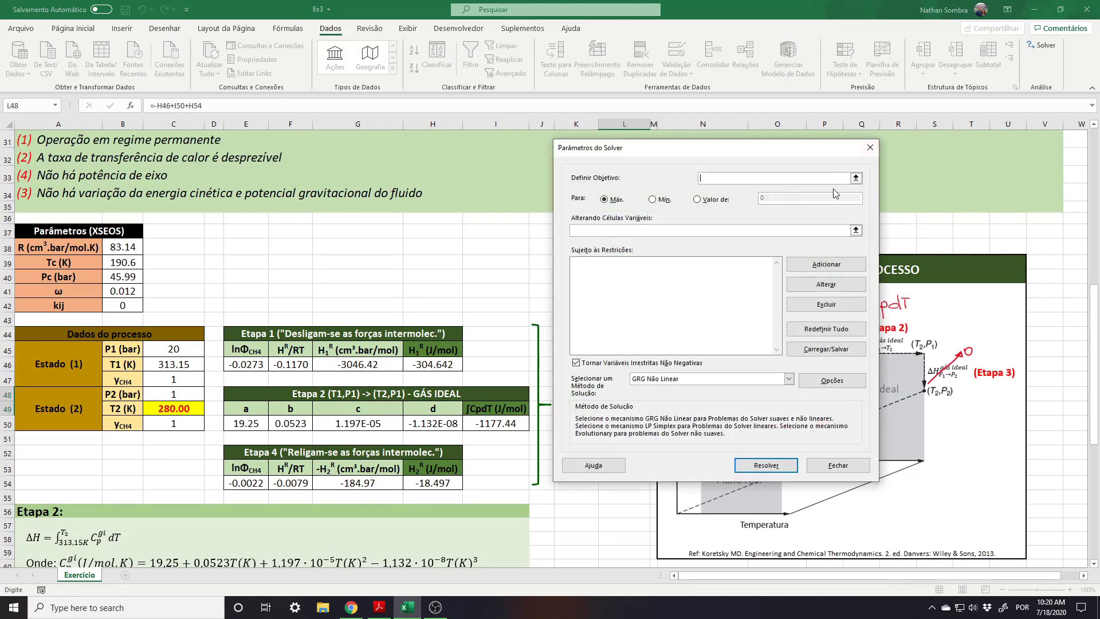
left_click(710, 200)
left_click(856, 177)
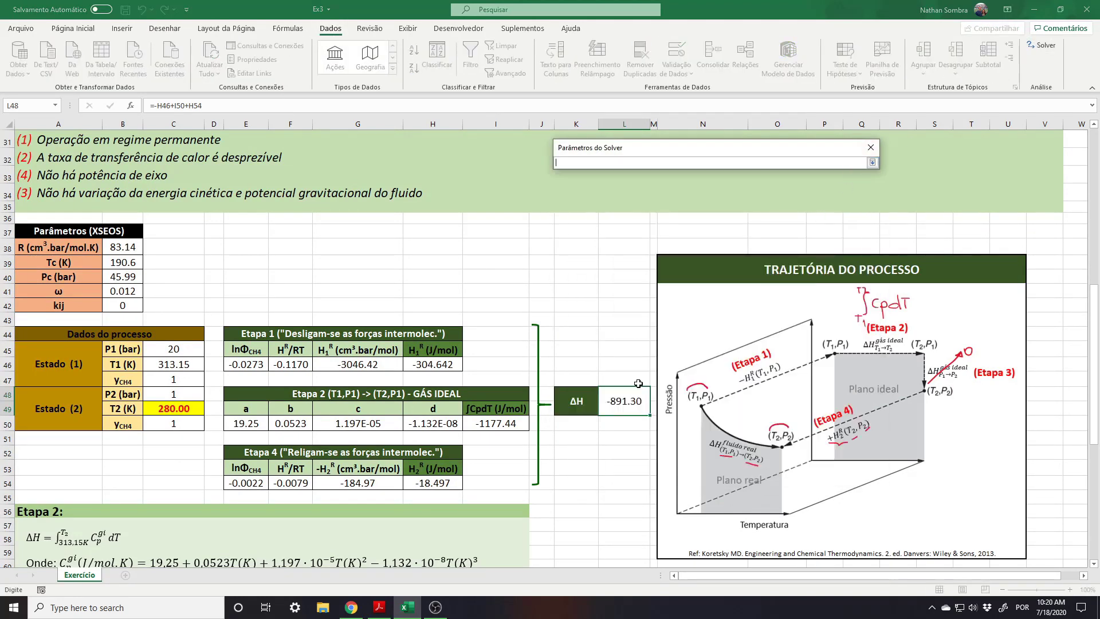
left_click(622, 400)
key("Return")
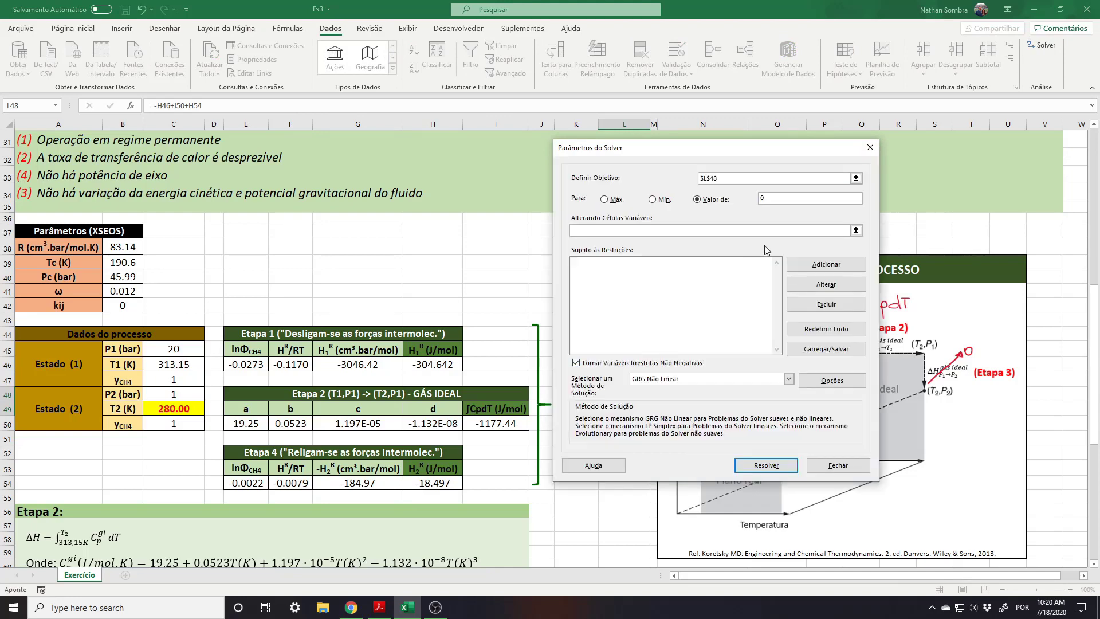
Make T2 in C49 the Solver's variable cell, solve with GRG Nonlinear, and keep the solution.
left_click(860, 233)
left_click(183, 409)
key("Return")
left_click(754, 465)
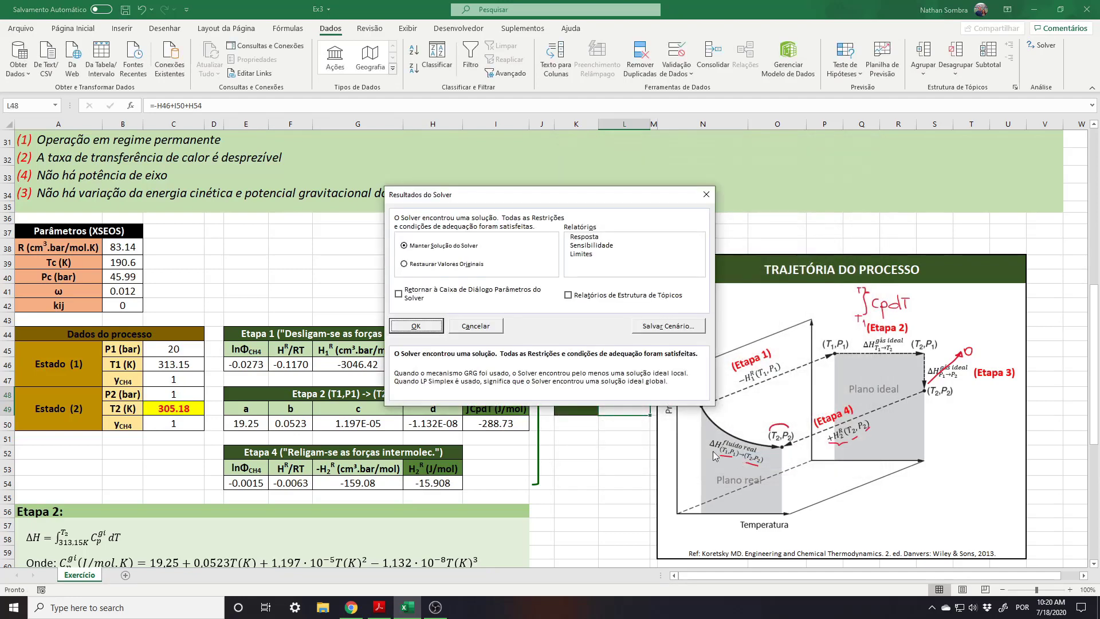
left_click(424, 330)
Inspect the solved T2 in C49 and change the ΔH cell L48 to the Text number format.
scroll(596, 422, "down", 2)
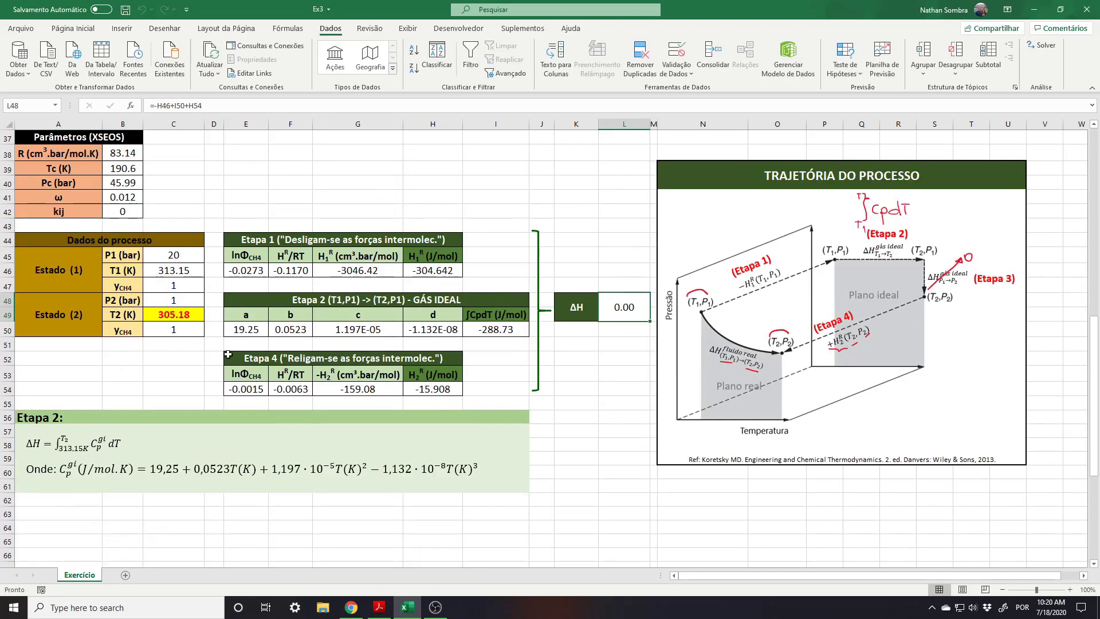
left_click(172, 315)
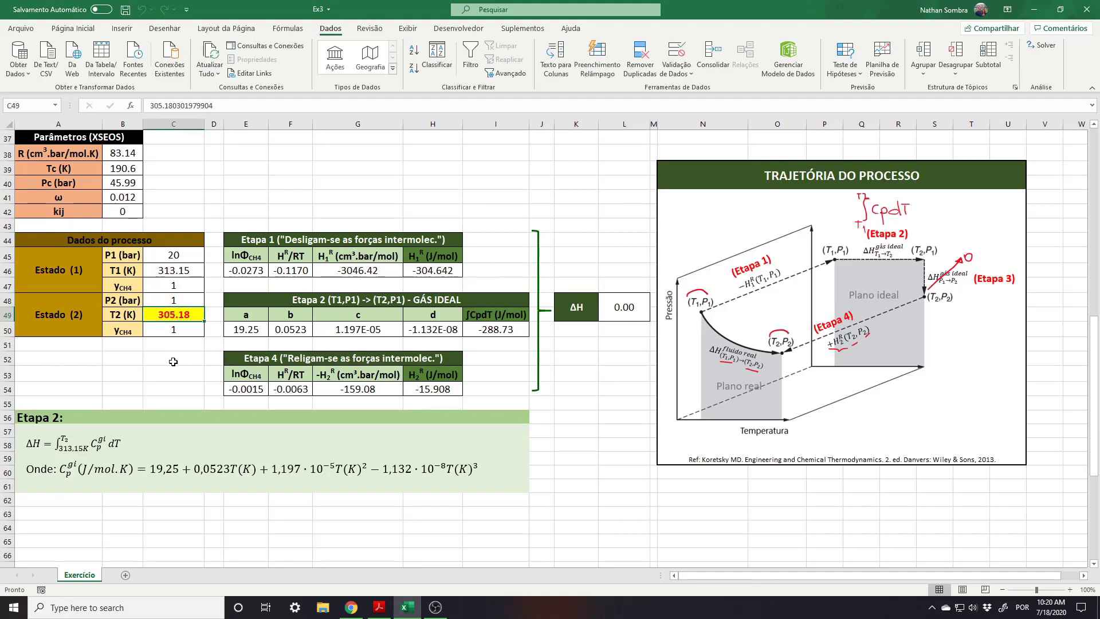
left_click(624, 307)
left_click(73, 28)
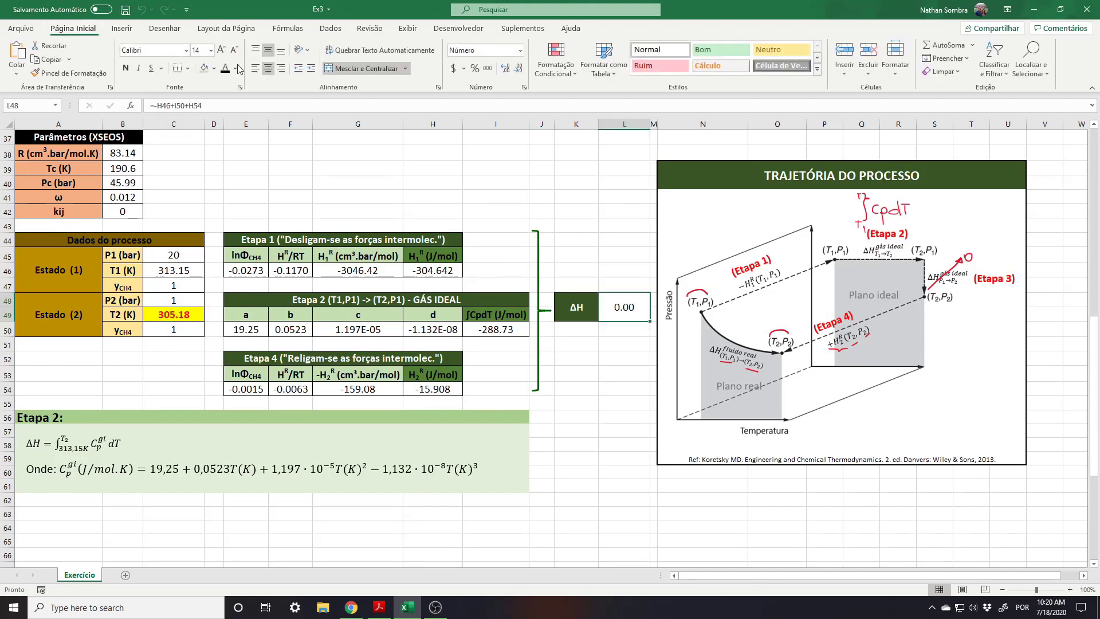
left_click(521, 50)
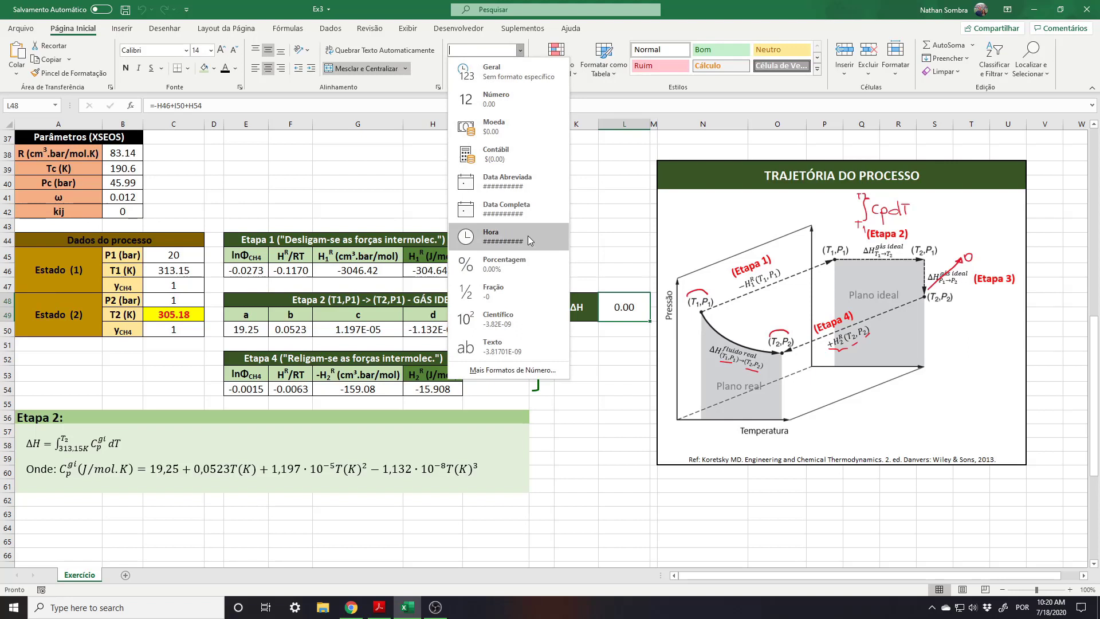
left_click(515, 343)
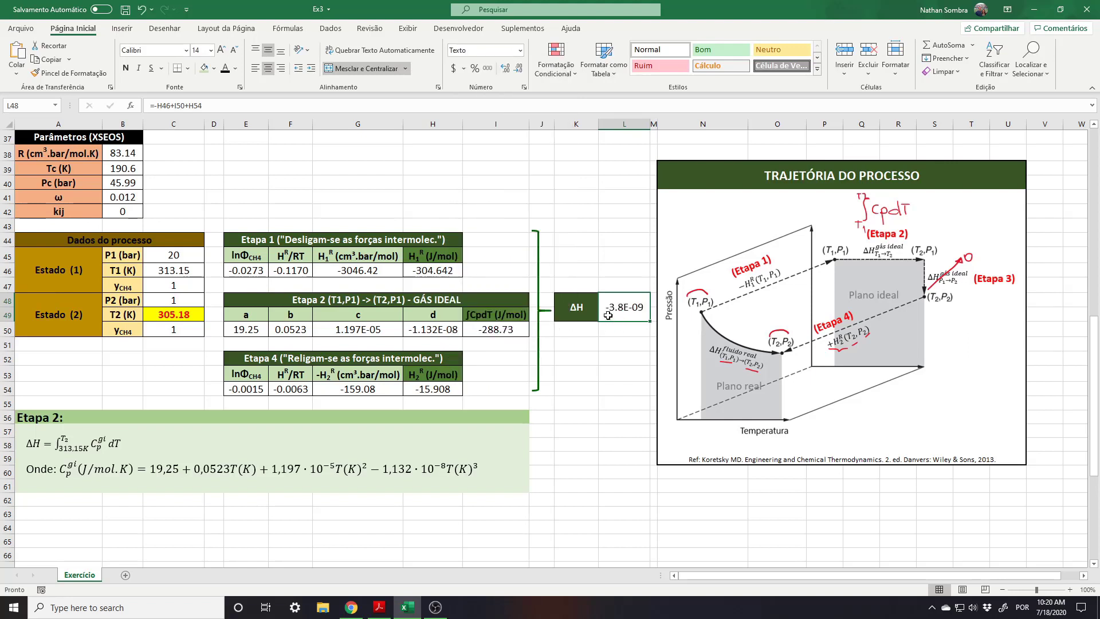
Convert the solved T2 to degrees Celsius in C52 with the formula =C49-273.15.
left_click(186, 316)
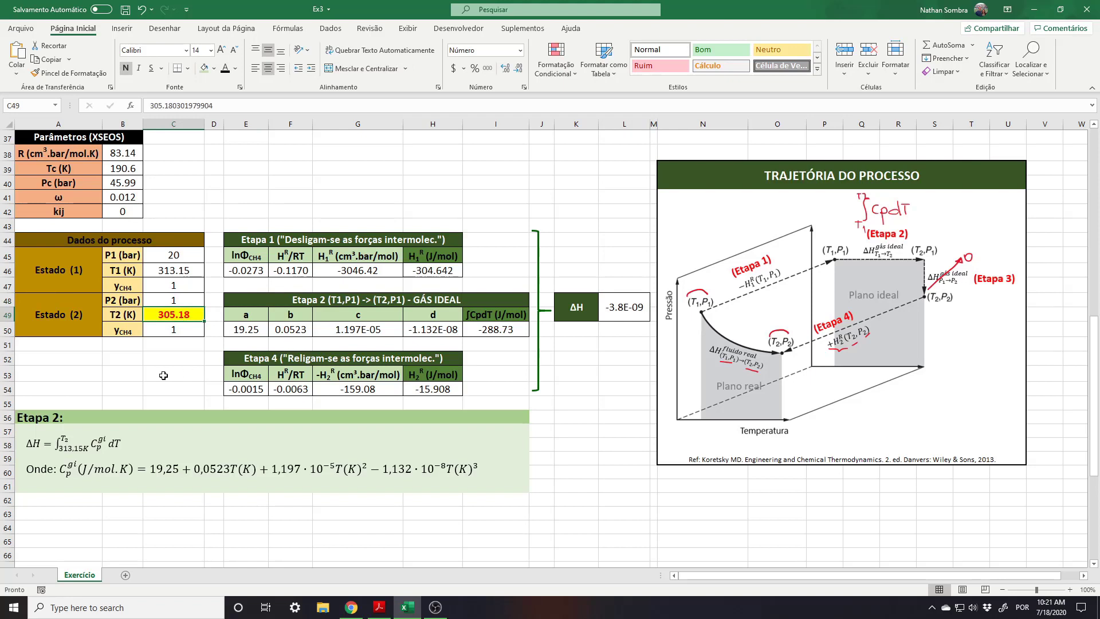
left_click(164, 358)
type("=")
left_click(186, 315)
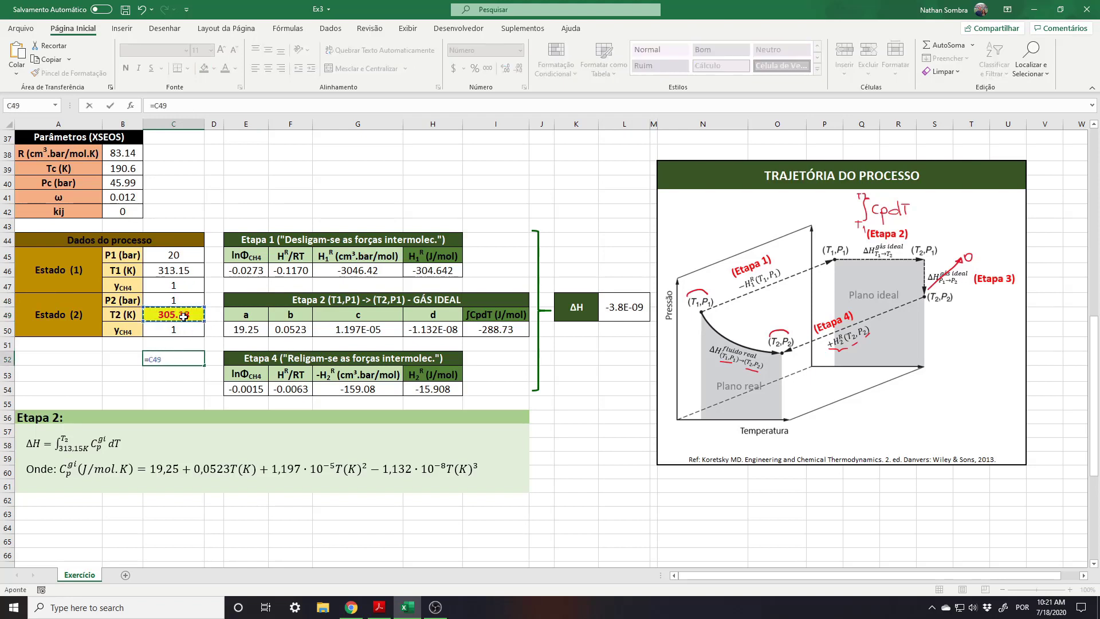
type("-273.15")
key("Return")
key("Up")
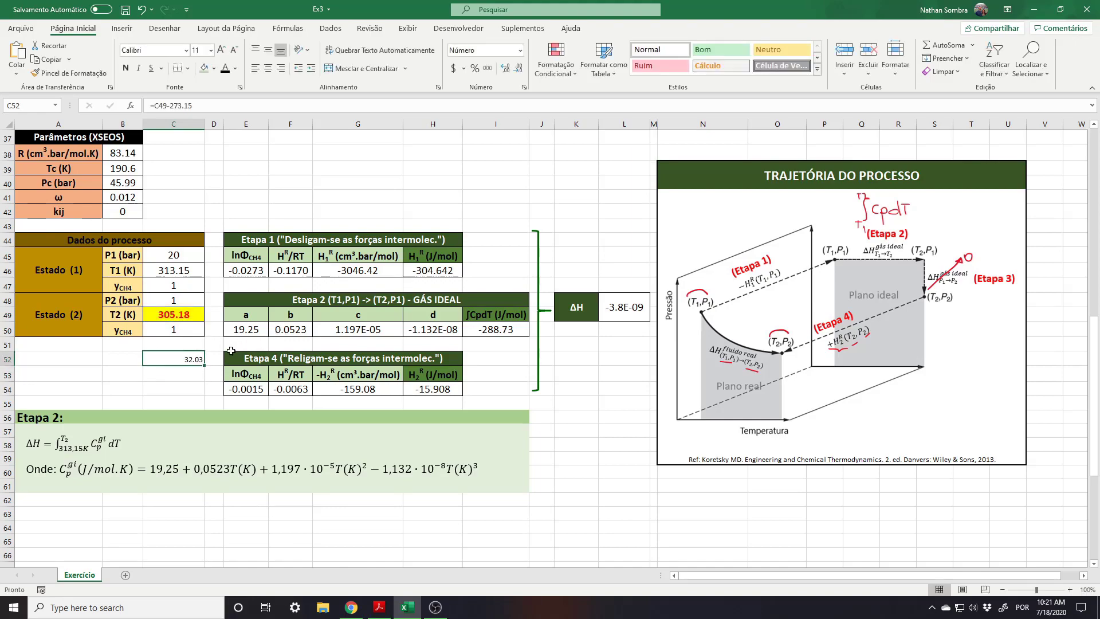